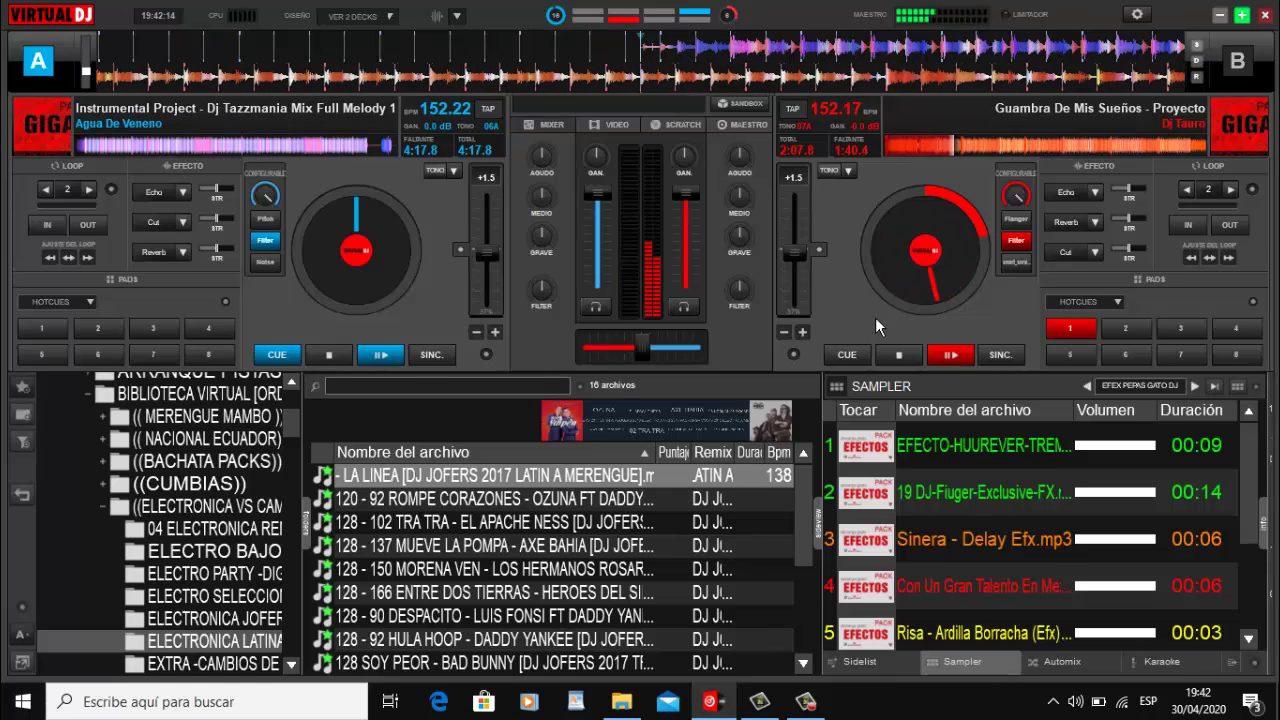
Apply Echo to the track playing on deck B and switch playback to Agua De Veneno on deck A
key(space)
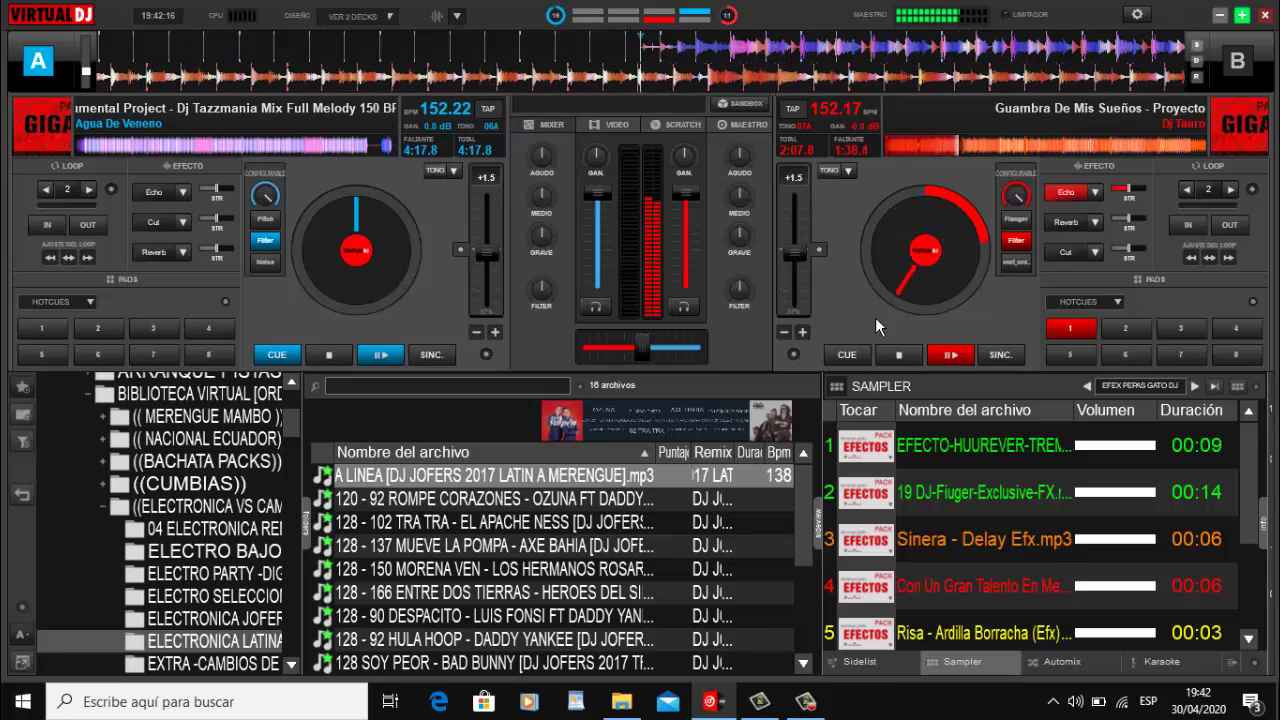
key(ctrl+space)
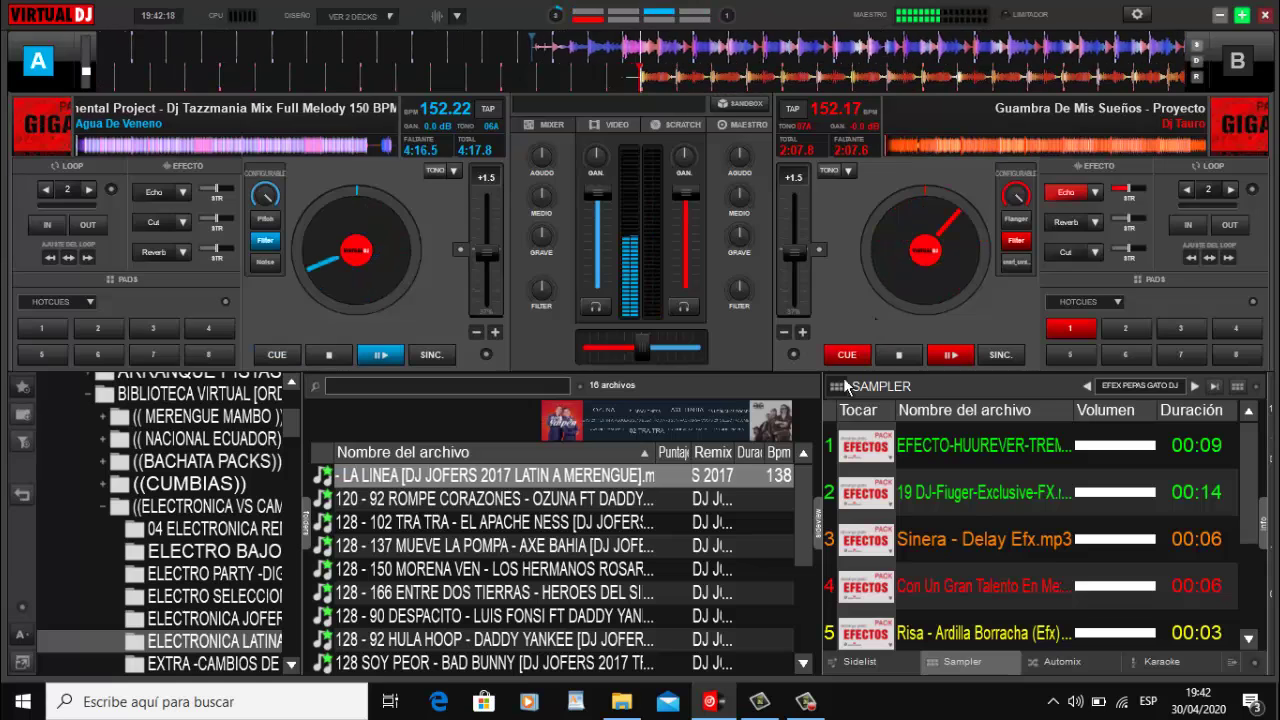
Load the Florcita Rosada instrumental from File Explorer onto deck B and transition to it with Echo on deck A
click(621, 701)
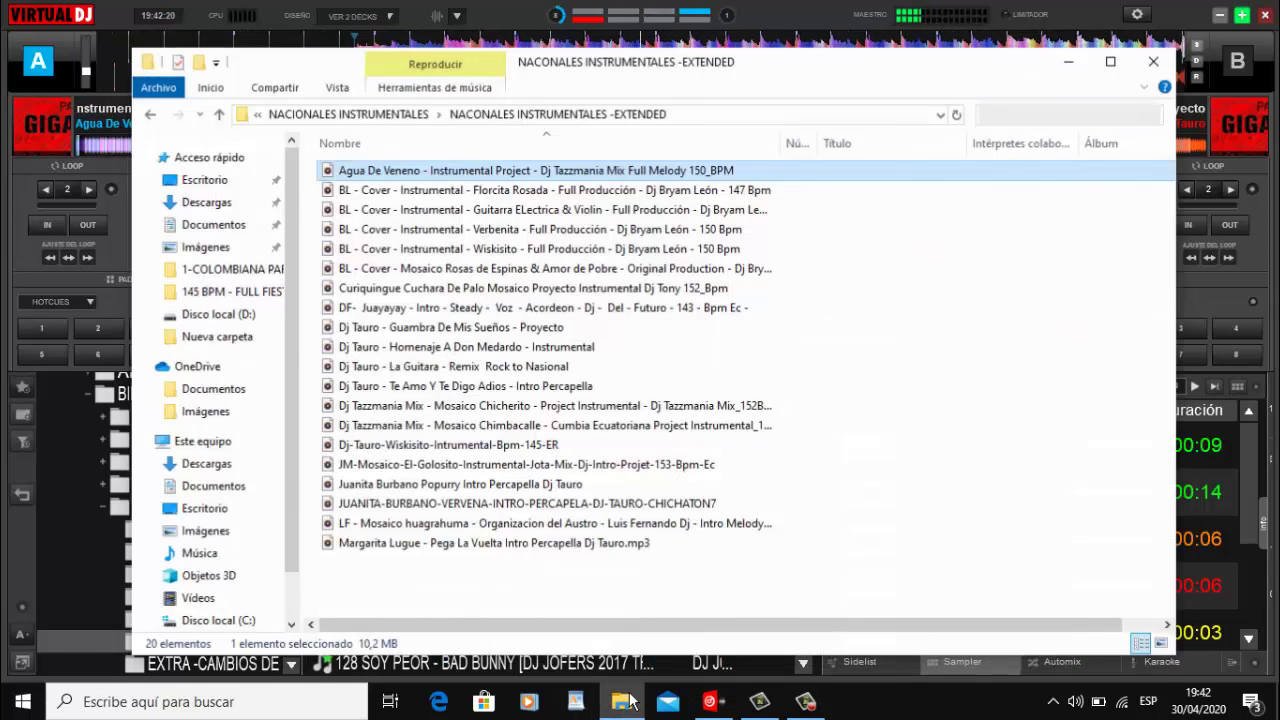
click(445, 190)
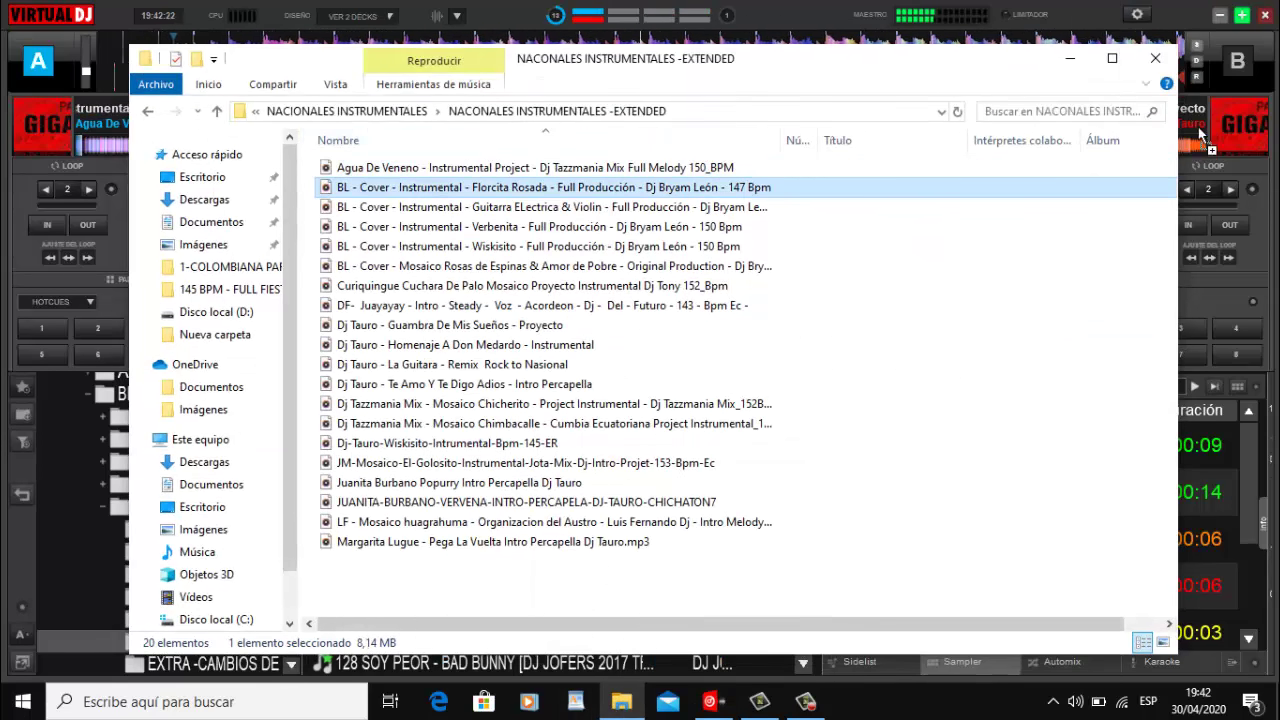
click(1086, 62)
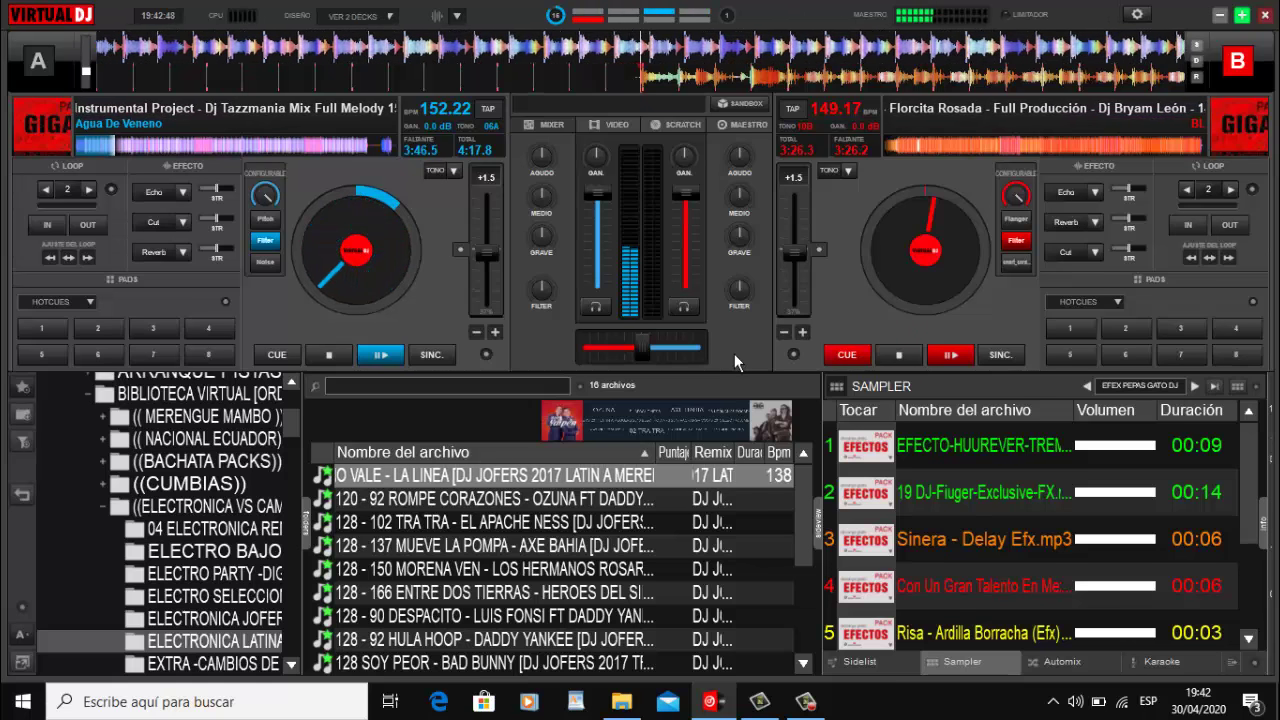
key(e)
key(space)
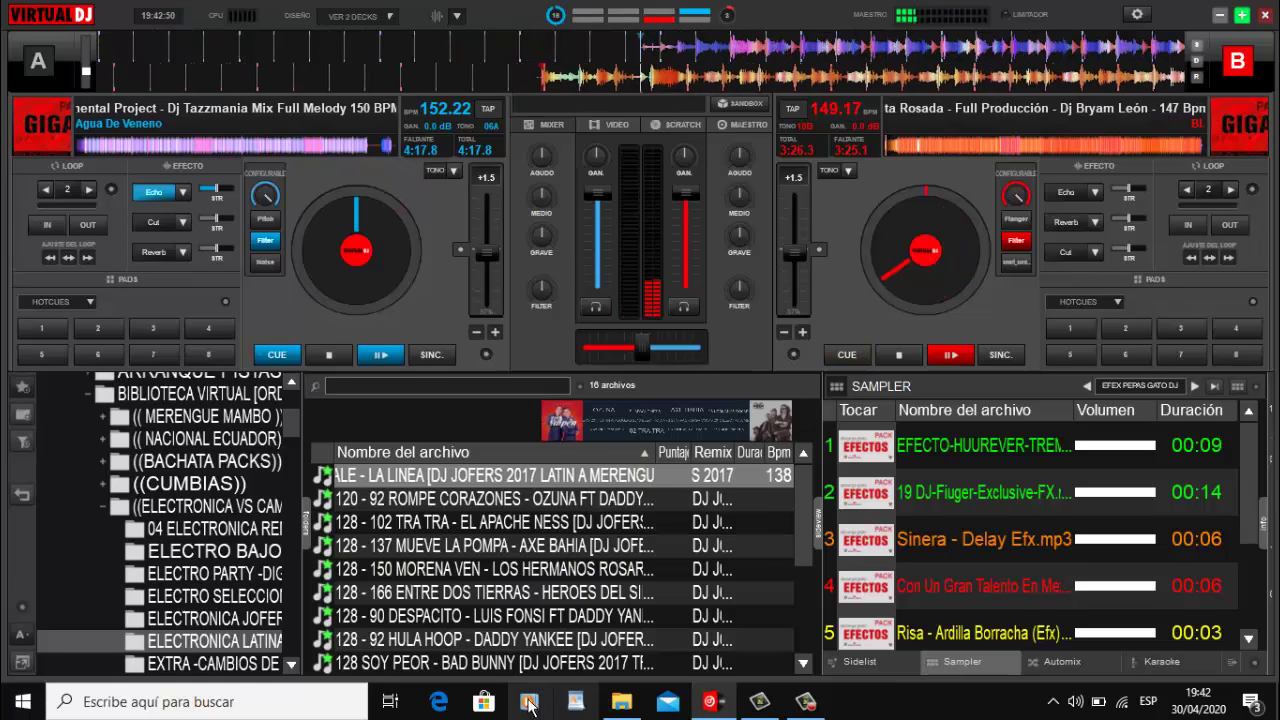
Load the Guitarra ELectrica & Violin instrumental from File Explorer, tempo-synced, onto deck A and transition to it with Echo on deck B
click(633, 708)
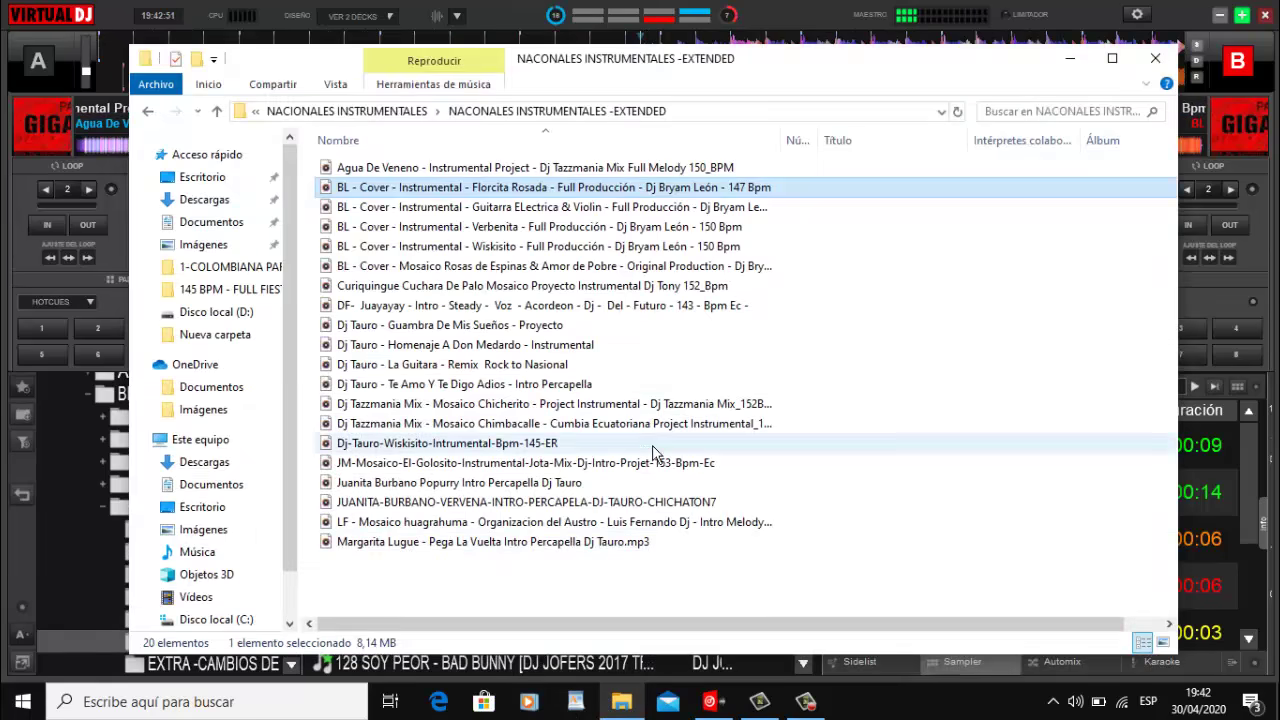
click(510, 207)
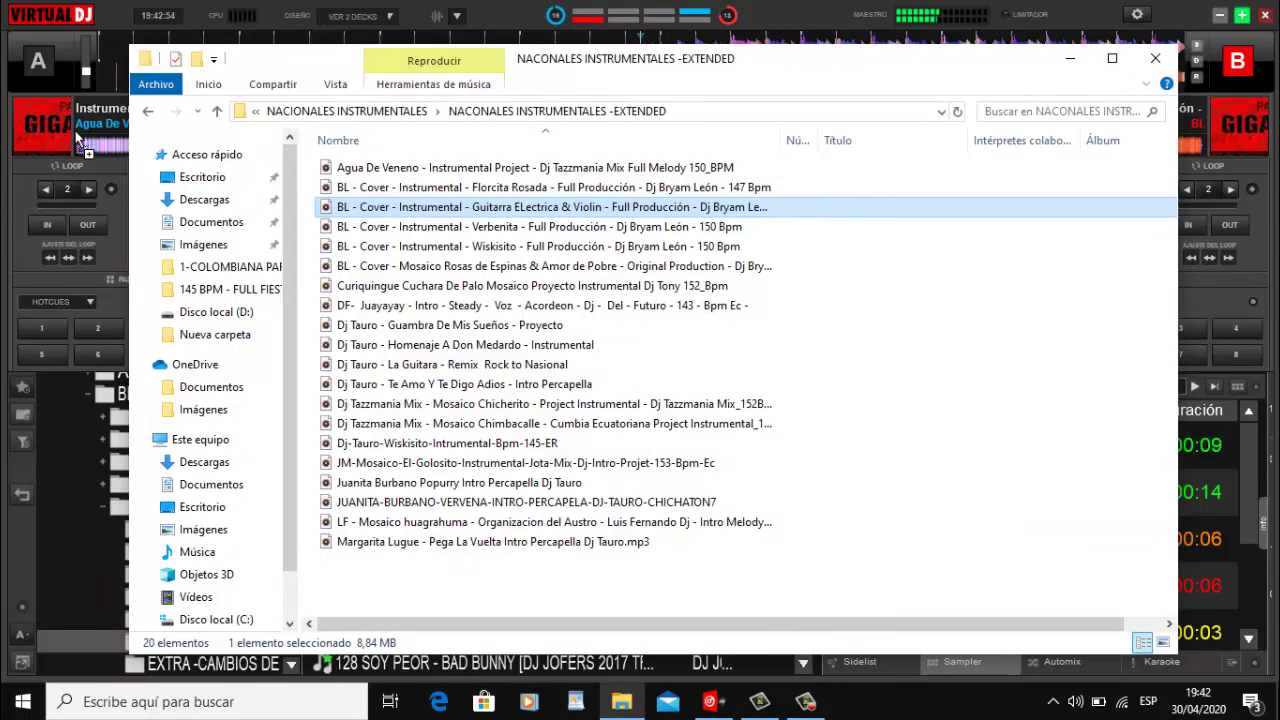
drag(76, 132, 87, 125)
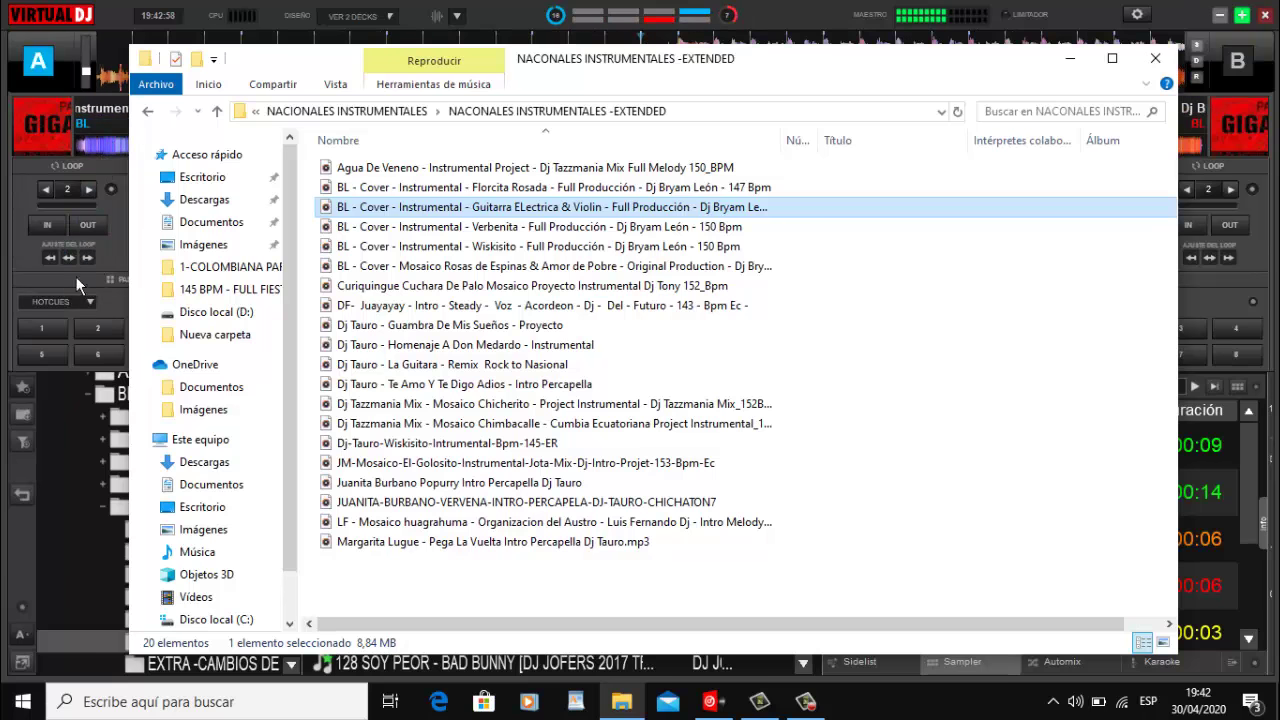
click(35, 259)
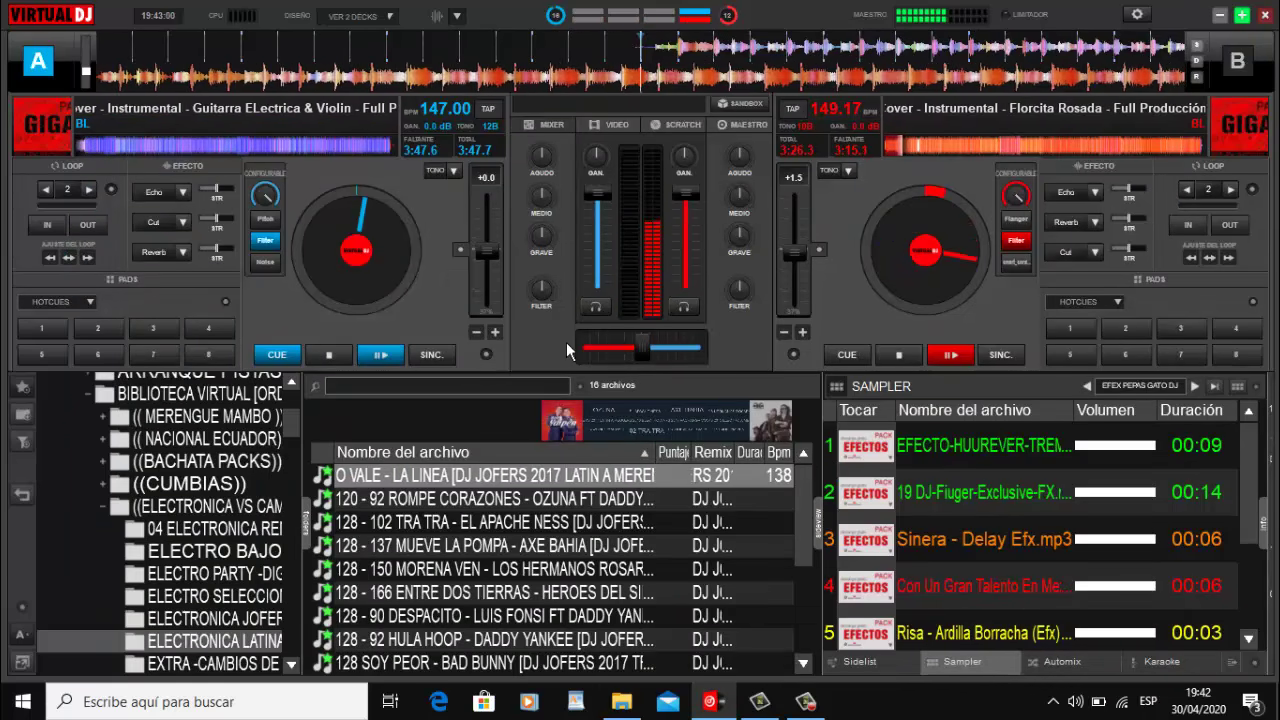
key(s)
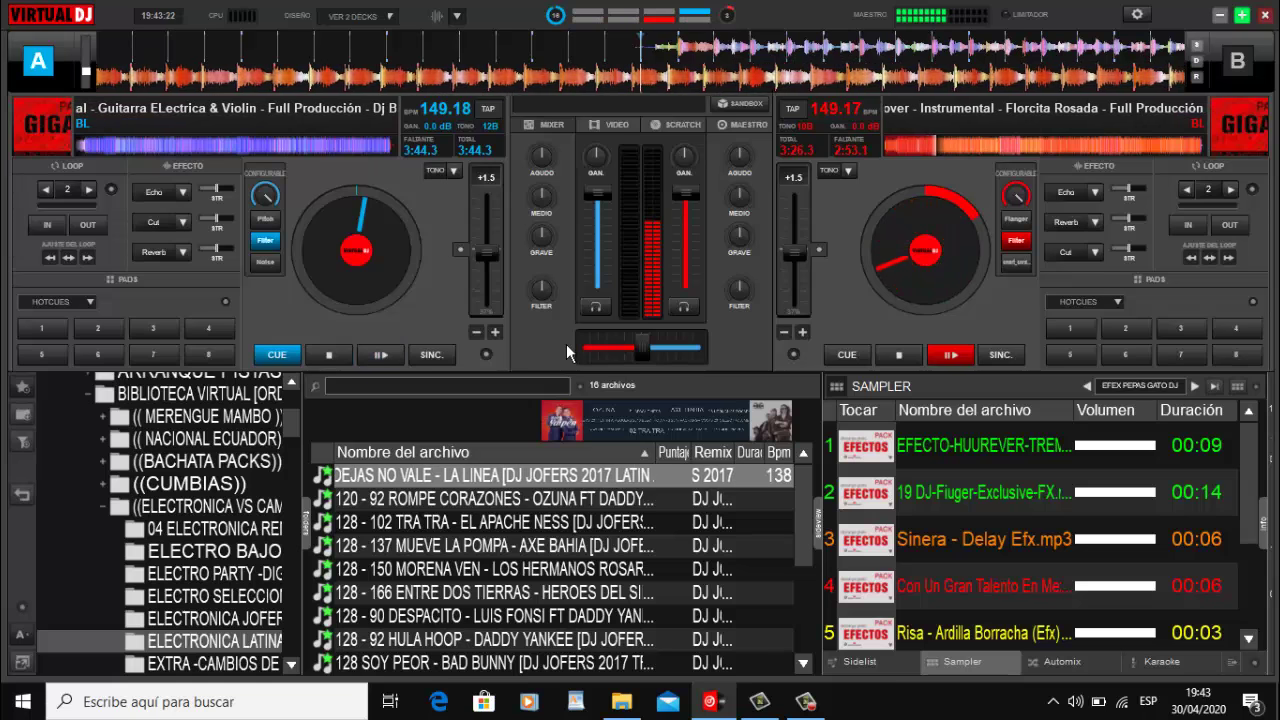
key(e)
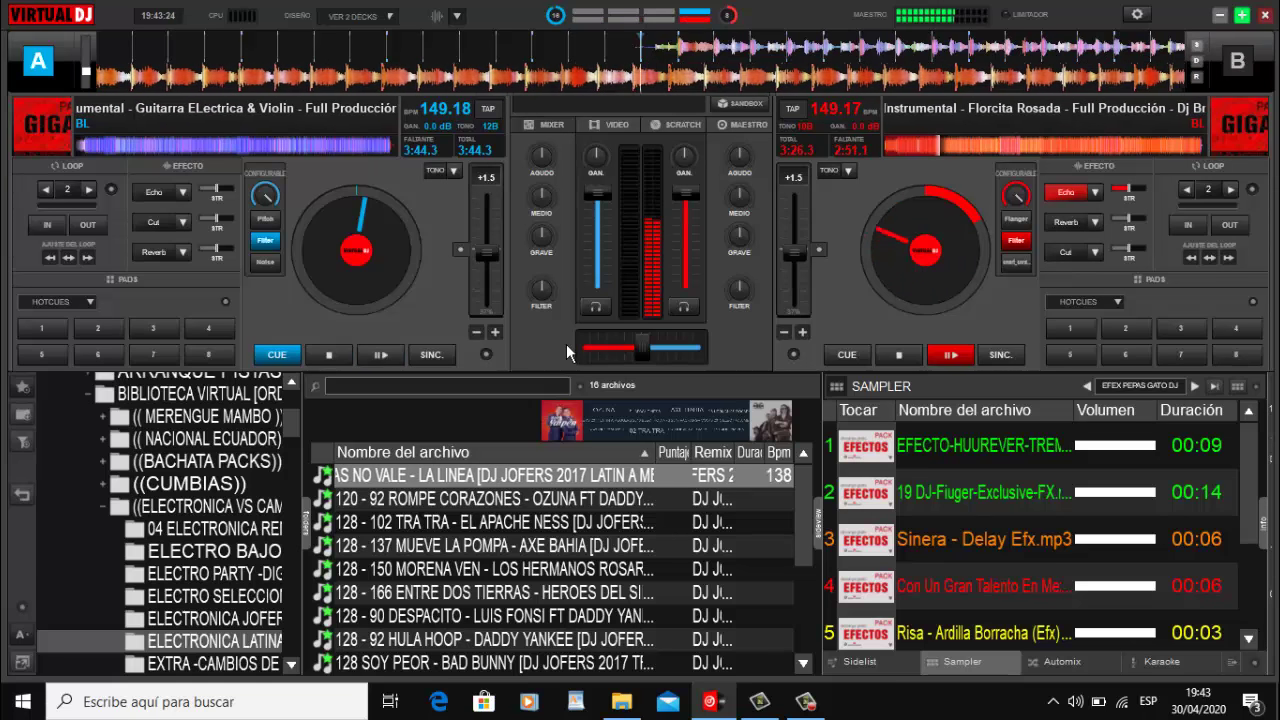
key(space)
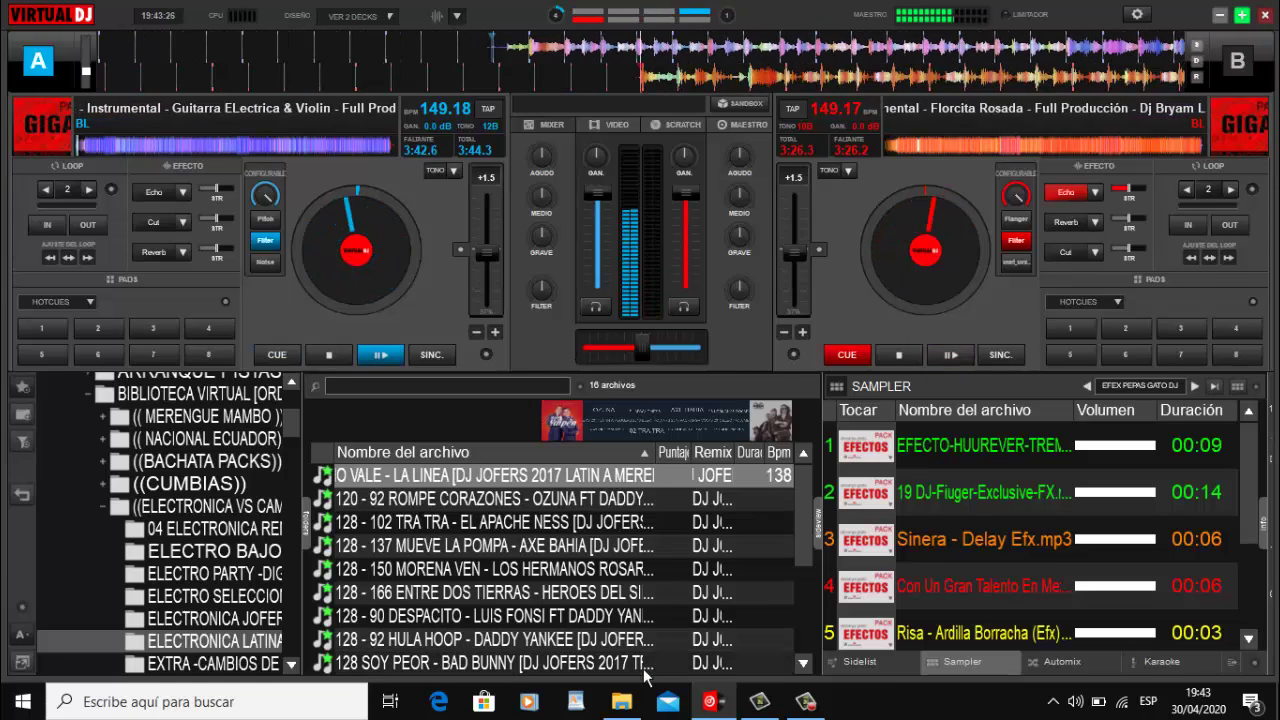
Load the Verbenita instrumental from File Explorer onto deck B and transition to it with Echo on deck A
click(638, 701)
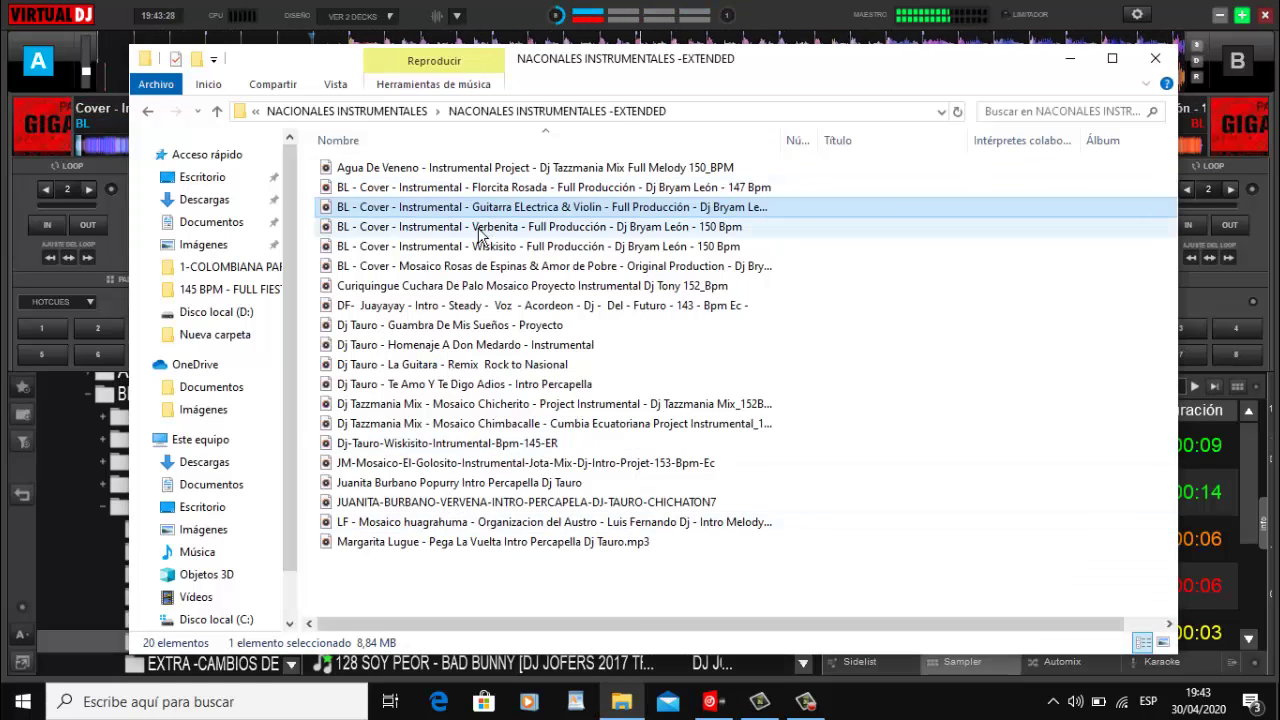
click(531, 230)
drag(533, 243, 1160, 165)
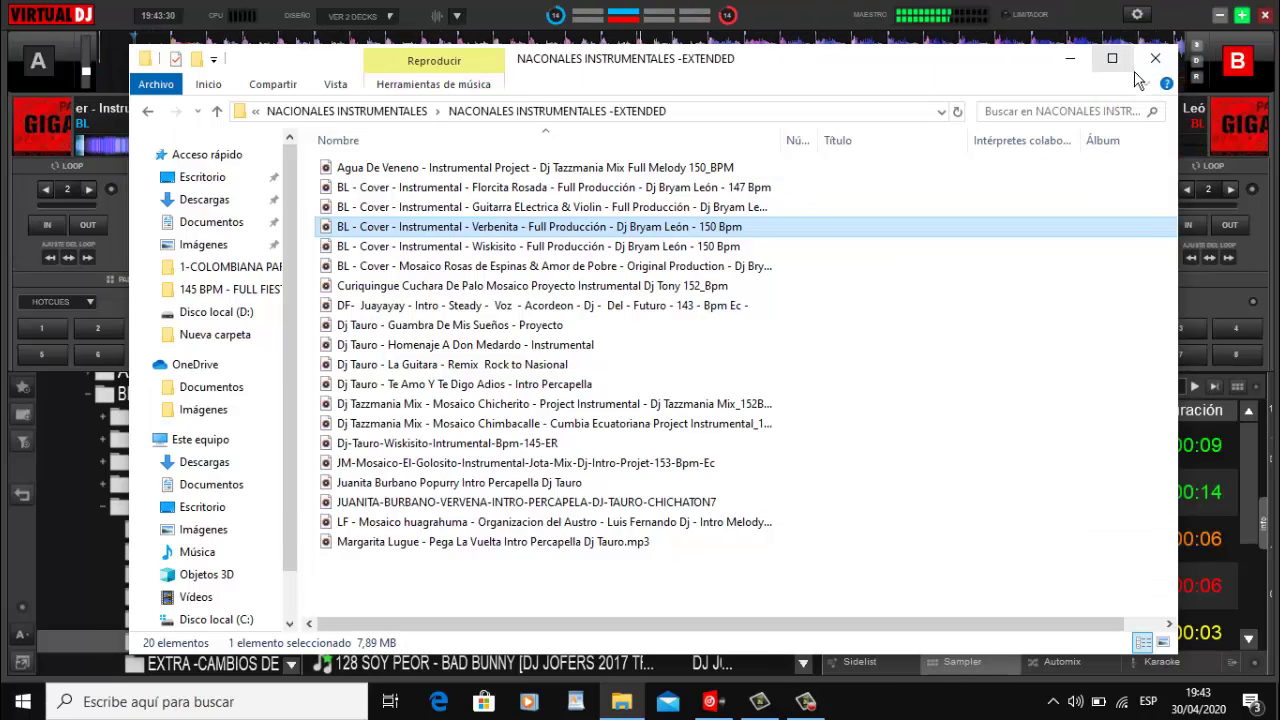
click(1086, 64)
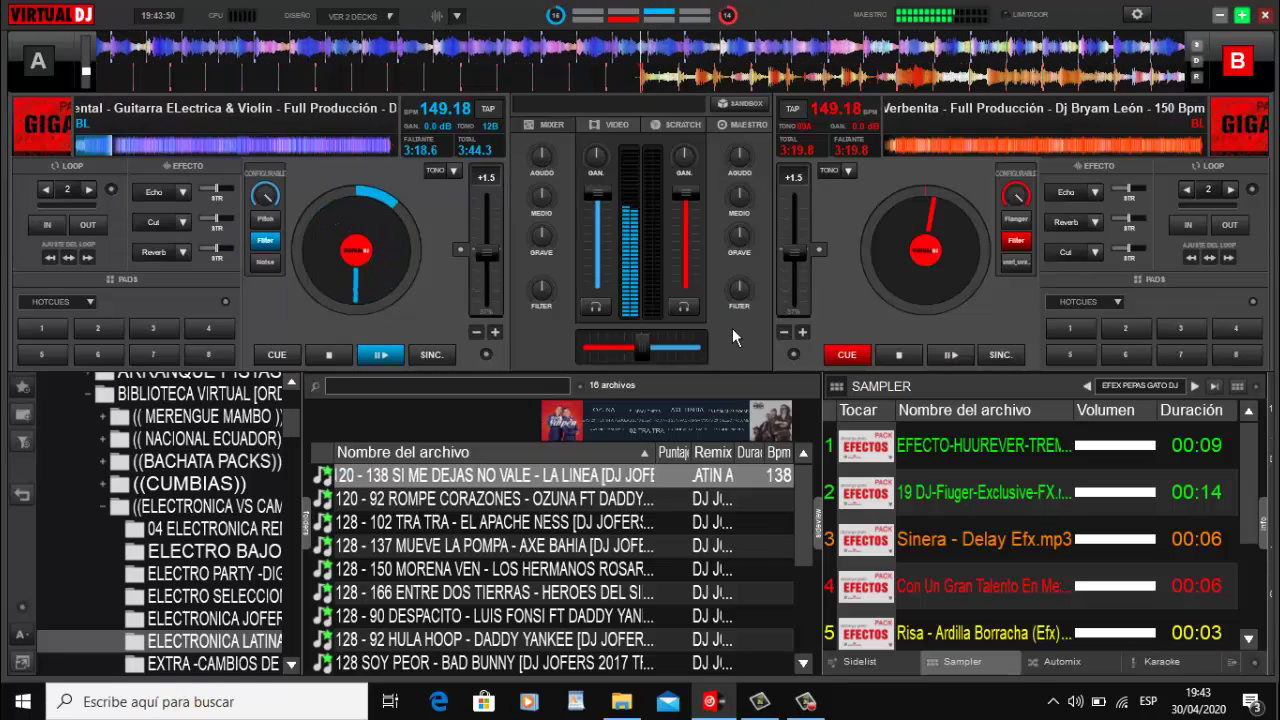
key(e)
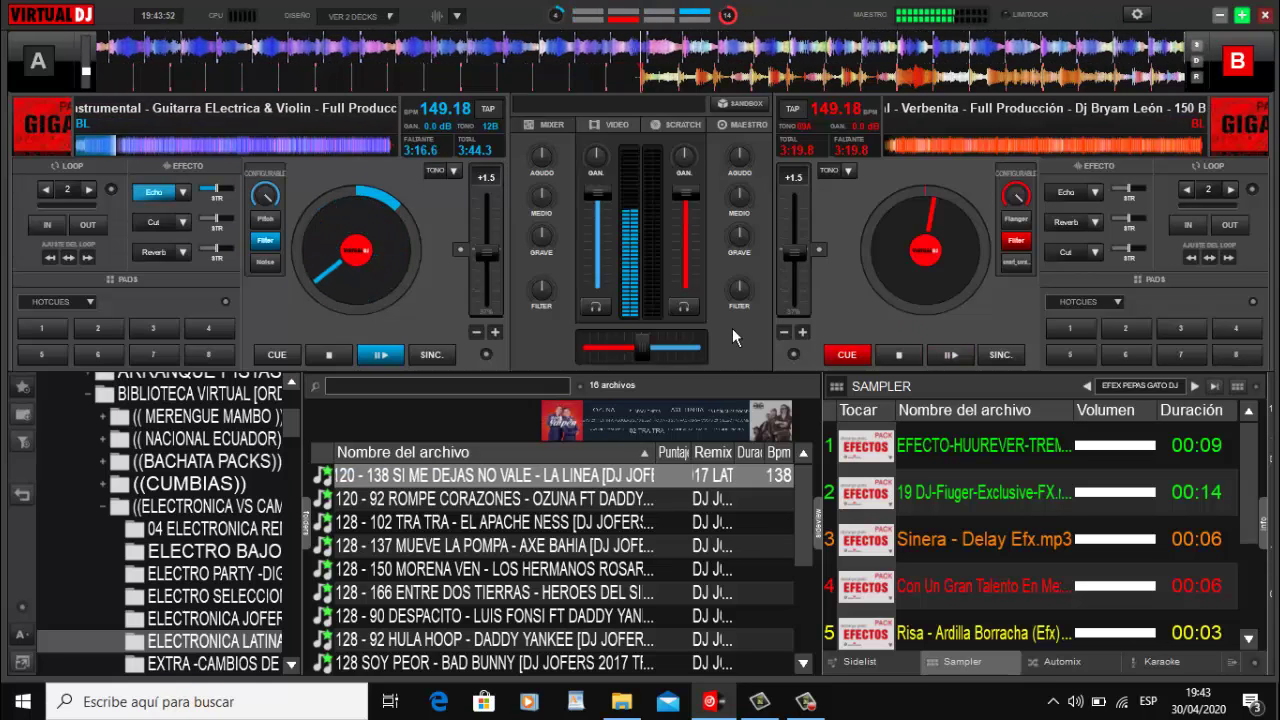
key(space)
key(space)
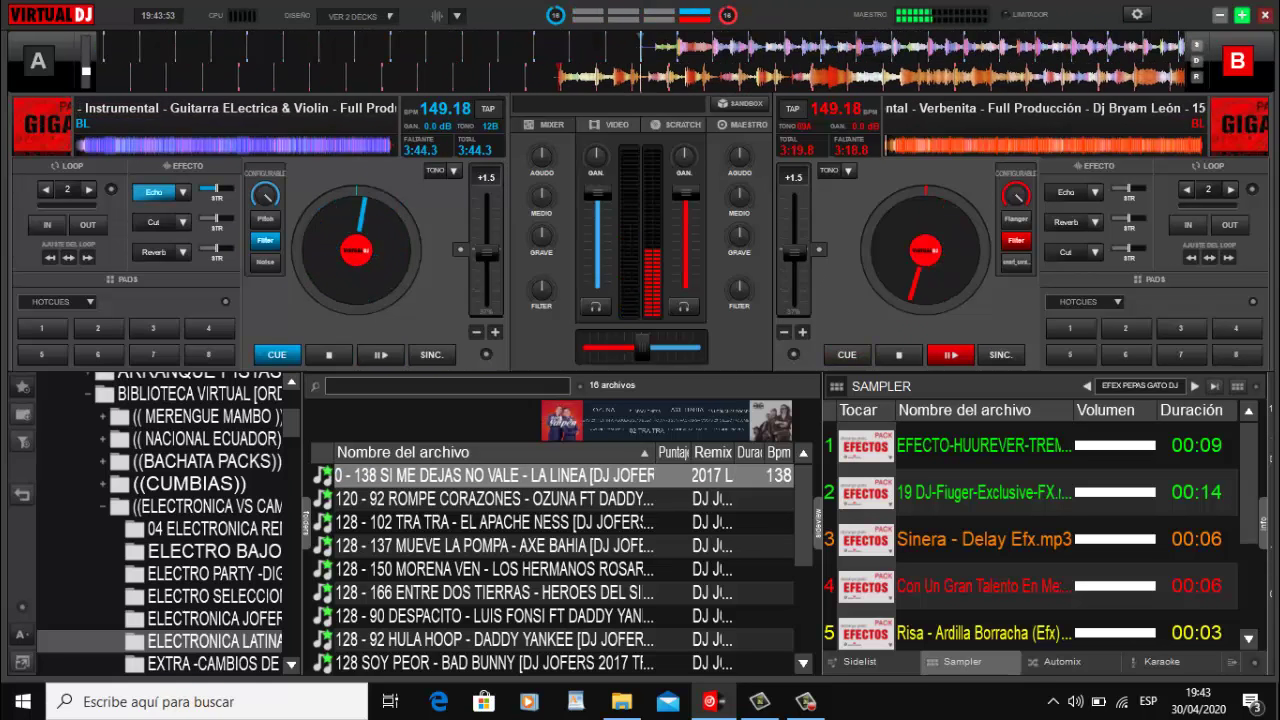
Load the 150 Bpm Wiskisito instrumental from File Explorer, tempo-synced, onto deck A and transition to it with Echo on deck B
click(632, 717)
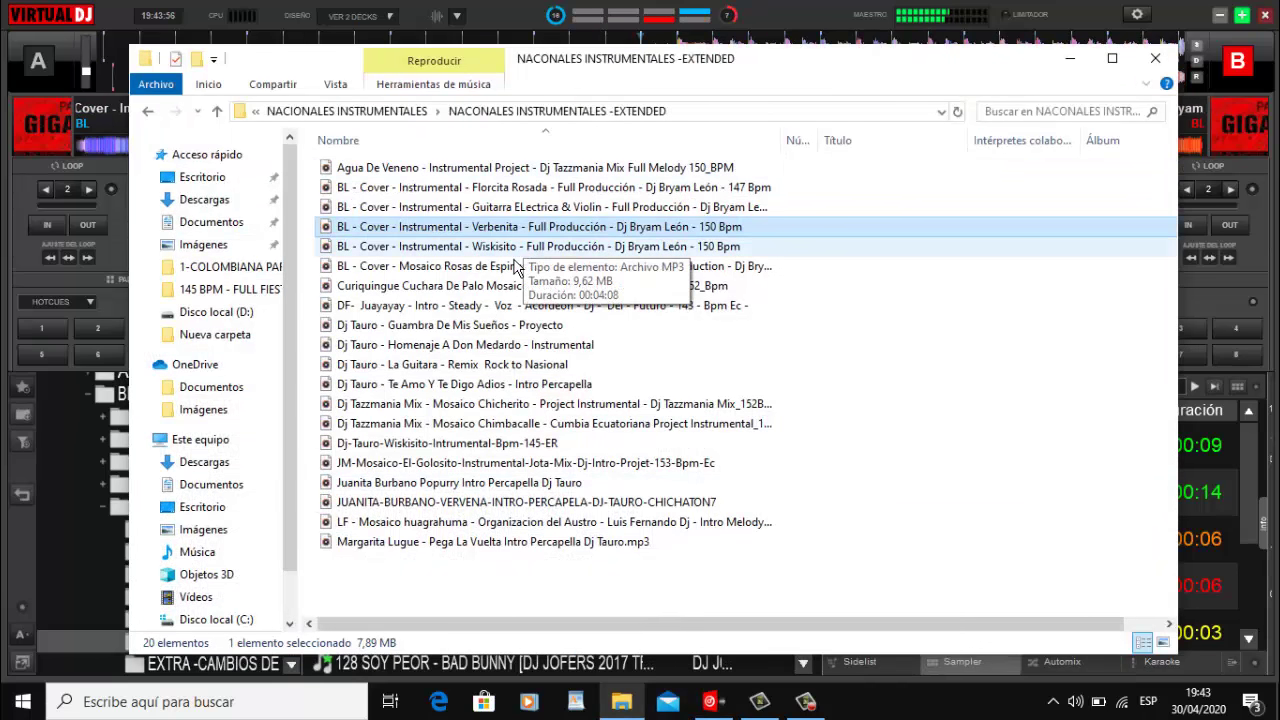
drag(515, 252, 114, 200)
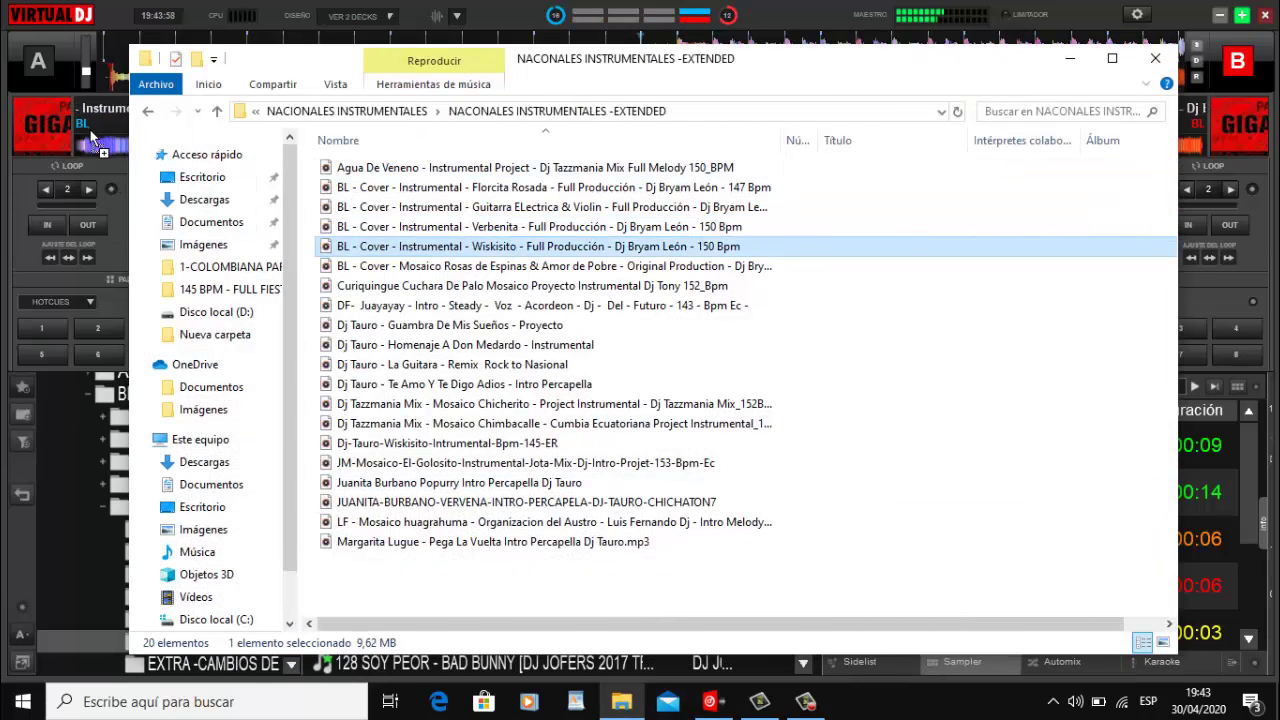
drag(93, 135, 87, 183)
click(26, 248)
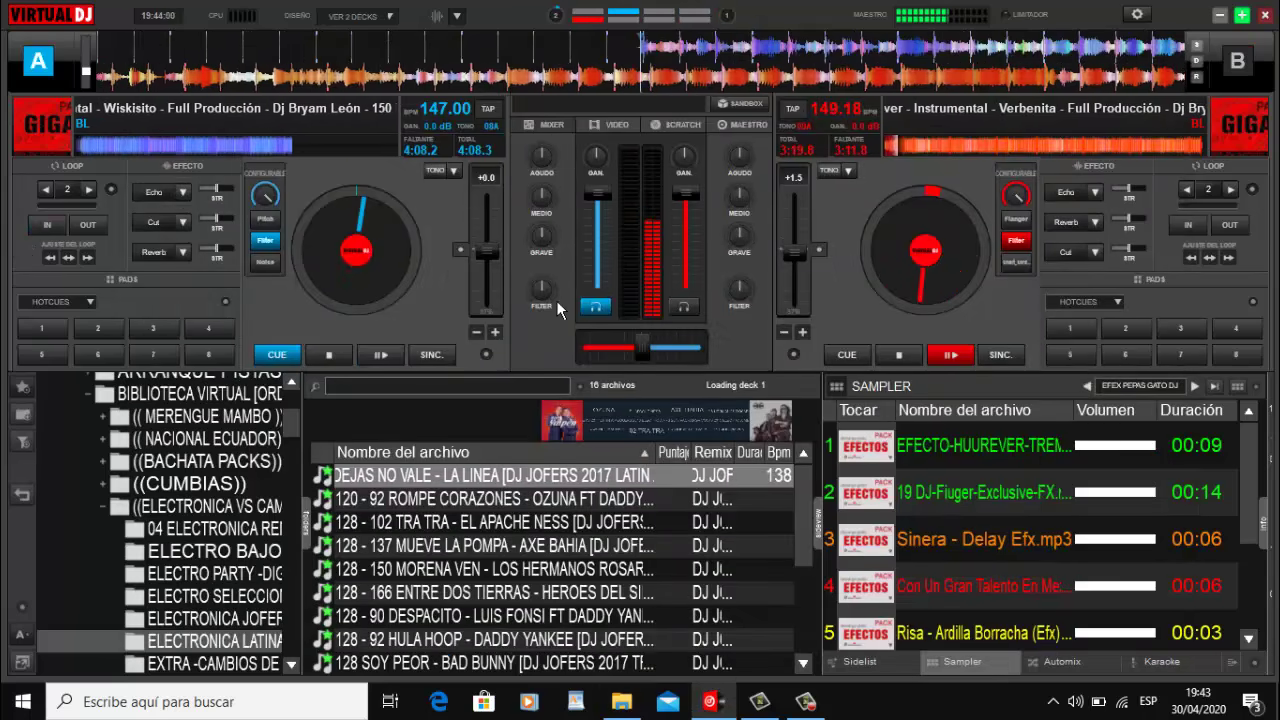
key(s)
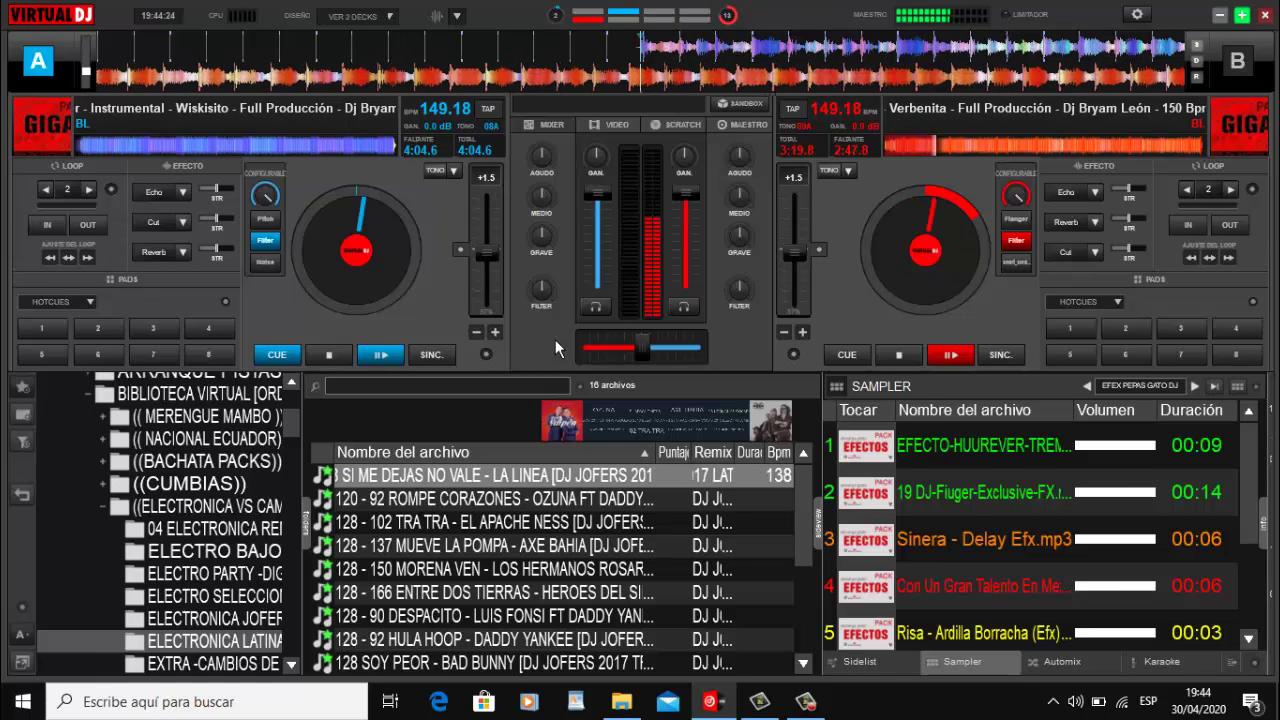
key(e)
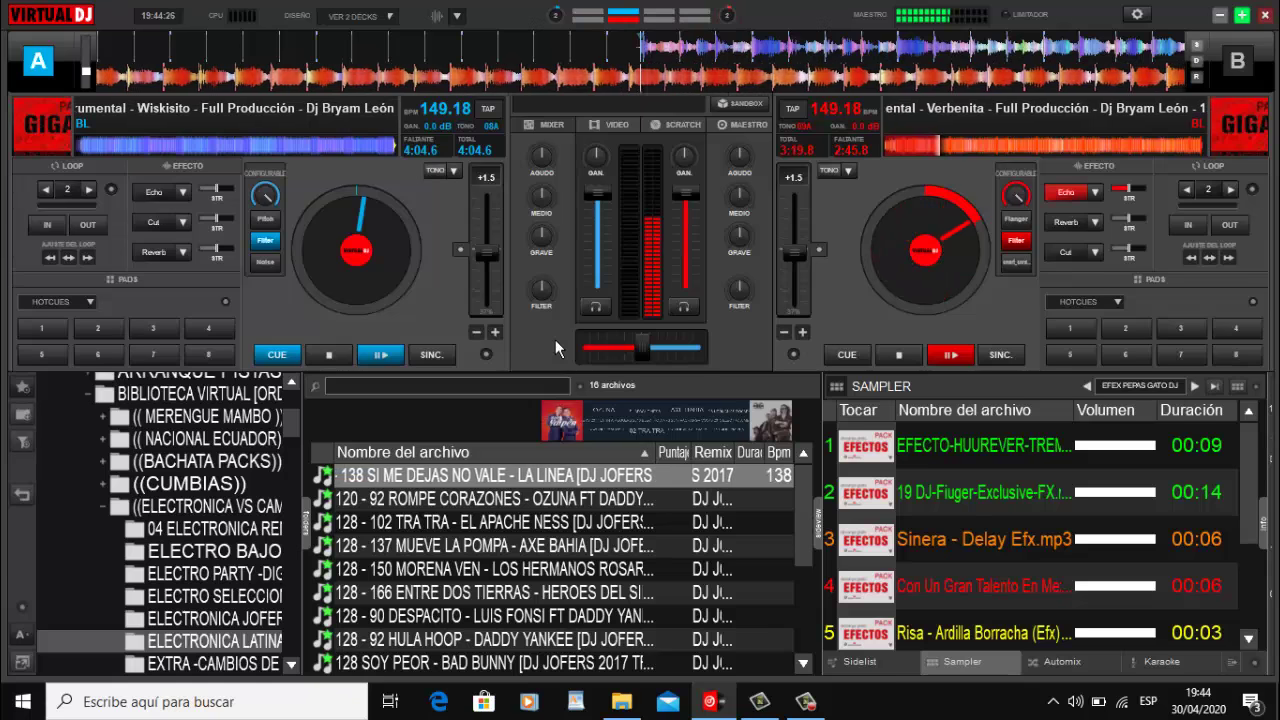
key(space)
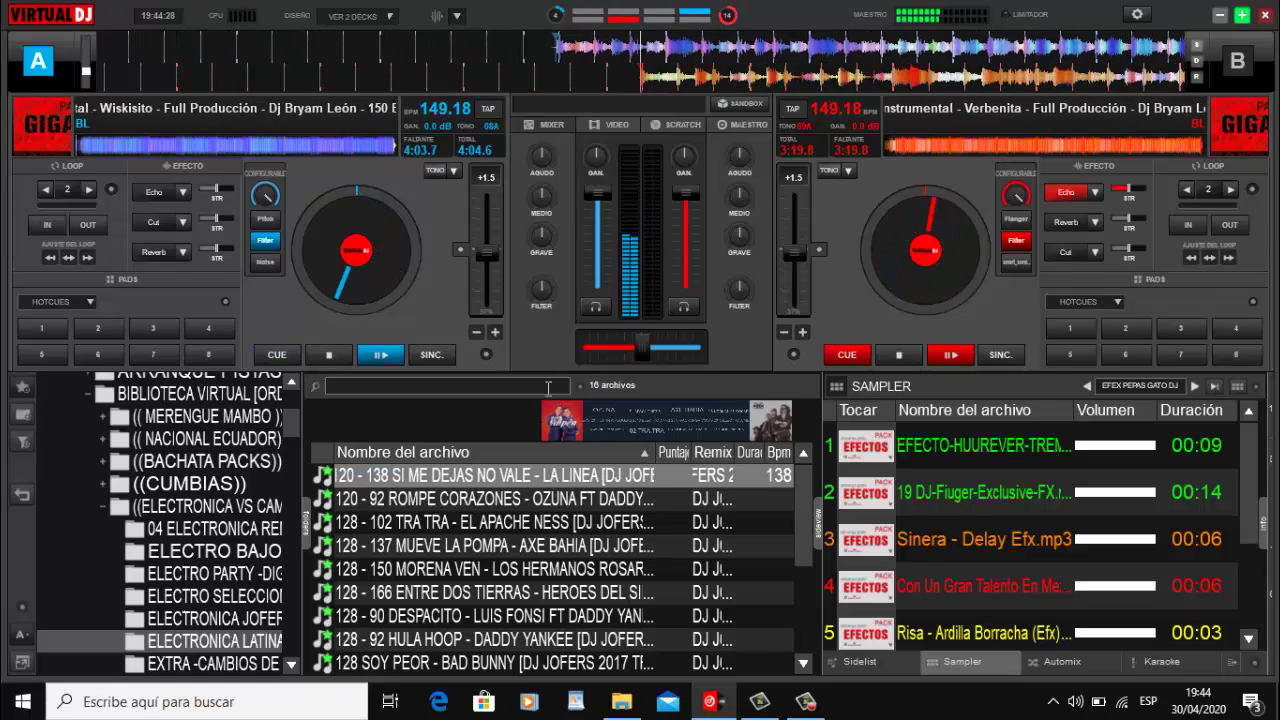
Load Mosaico Rosas de Espinas & Amor de Pobre onto deck B without headphone monitoring and transition to it with Echo on deck A
click(621, 701)
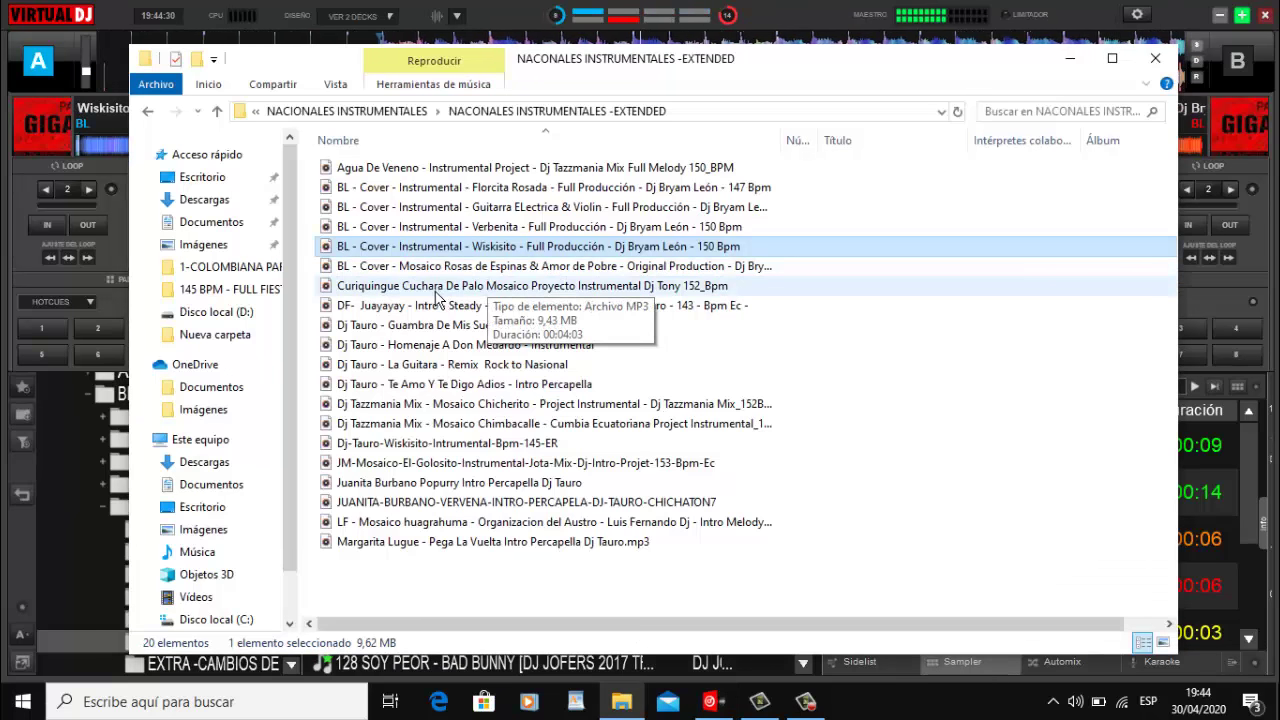
drag(440, 266, 1202, 125)
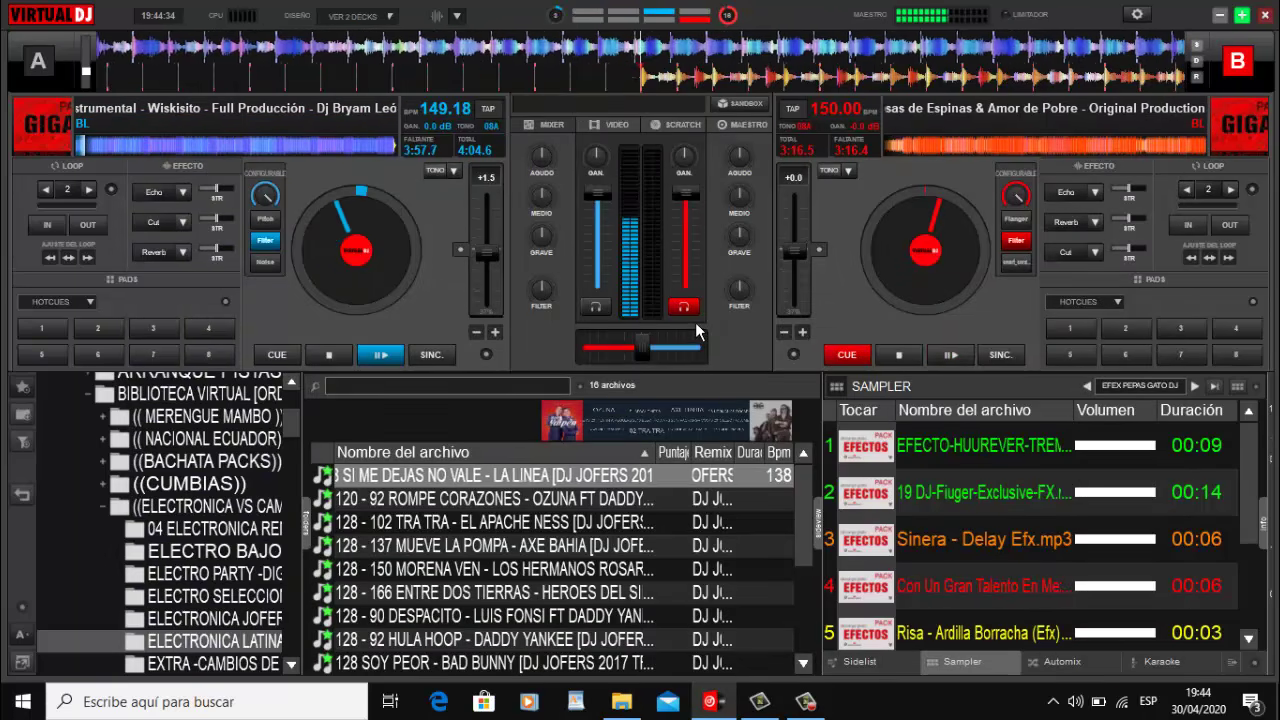
click(686, 308)
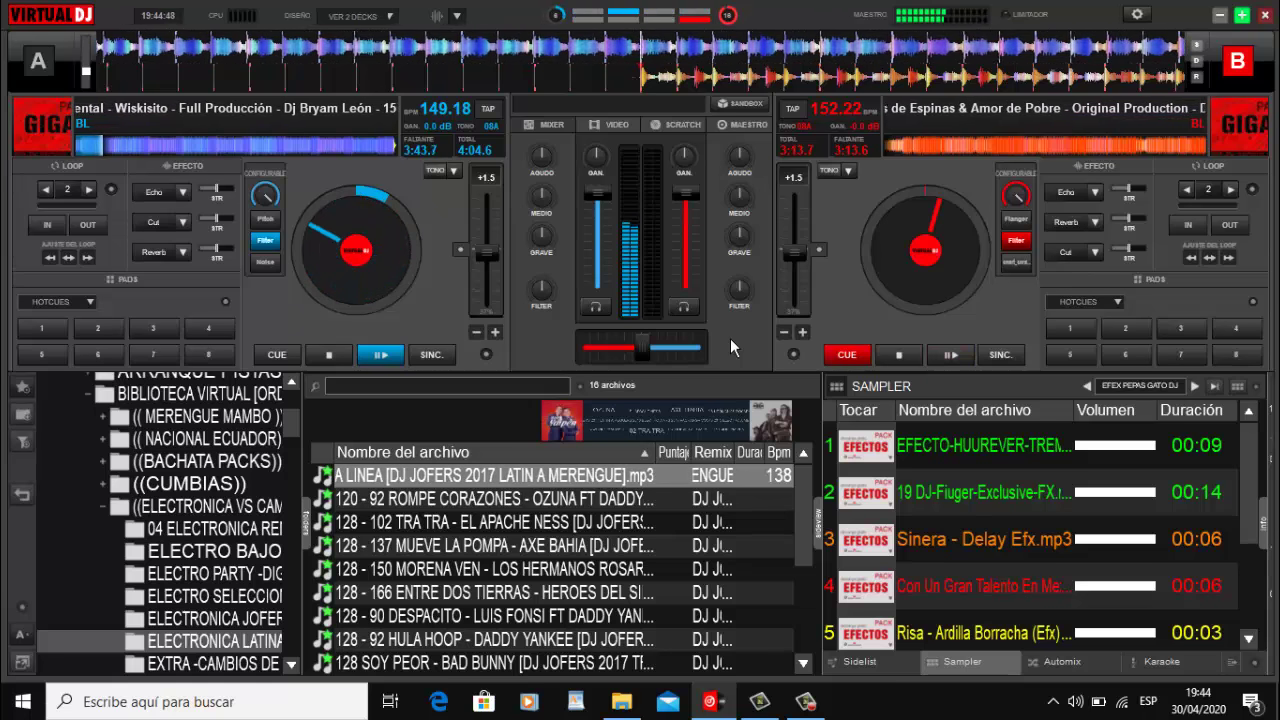
key(e)
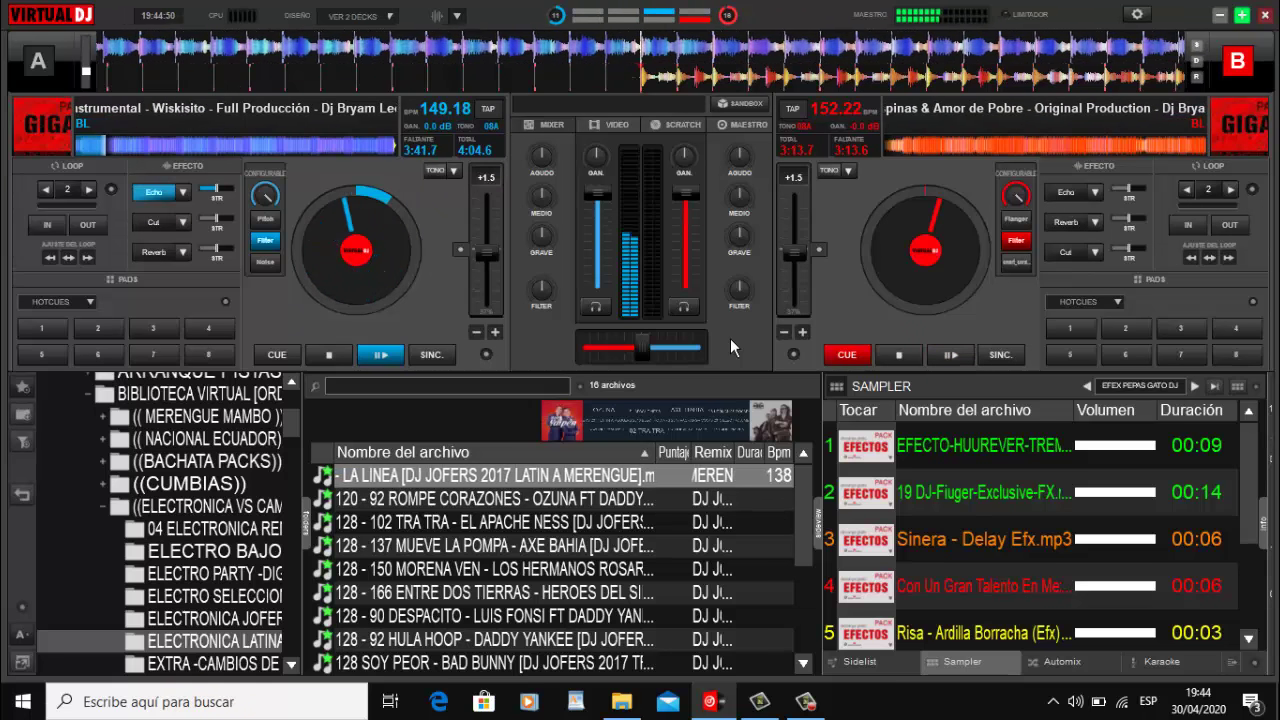
key(space)
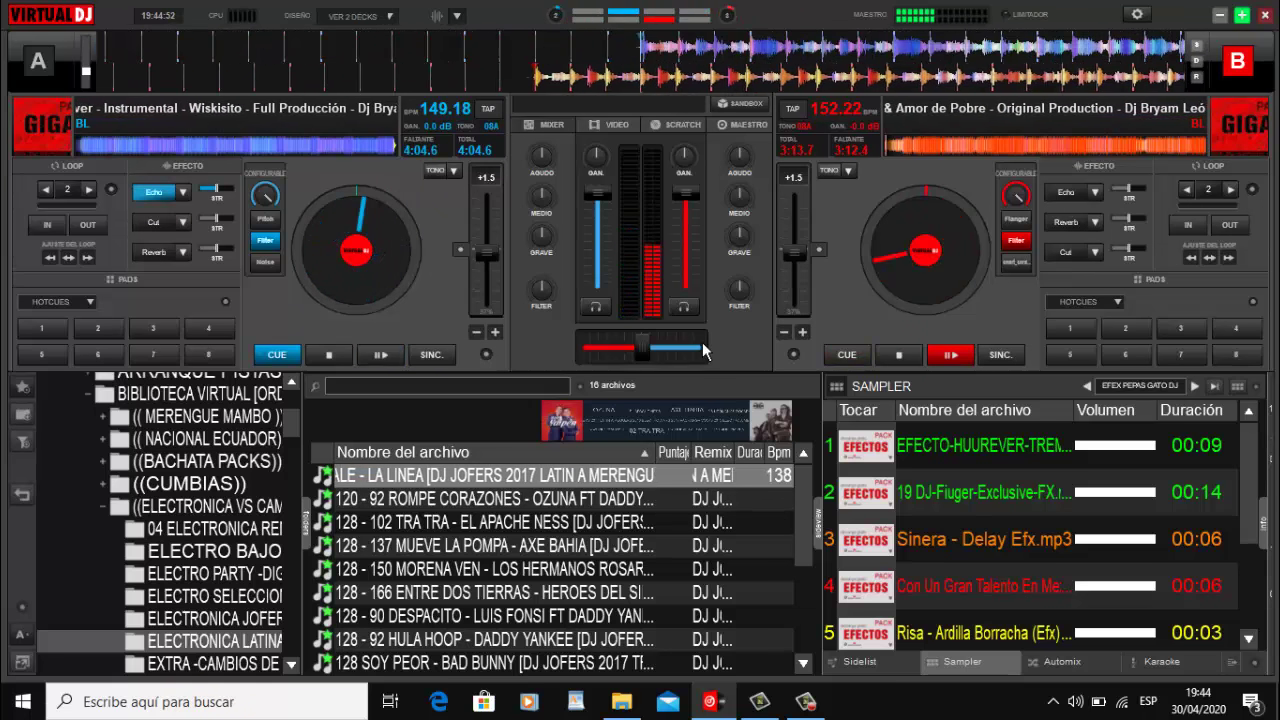
Load Curiquingue Cuchara De Palo Mosaico onto deck A without headphone monitoring and transition to it with Echo on deck B
click(621, 701)
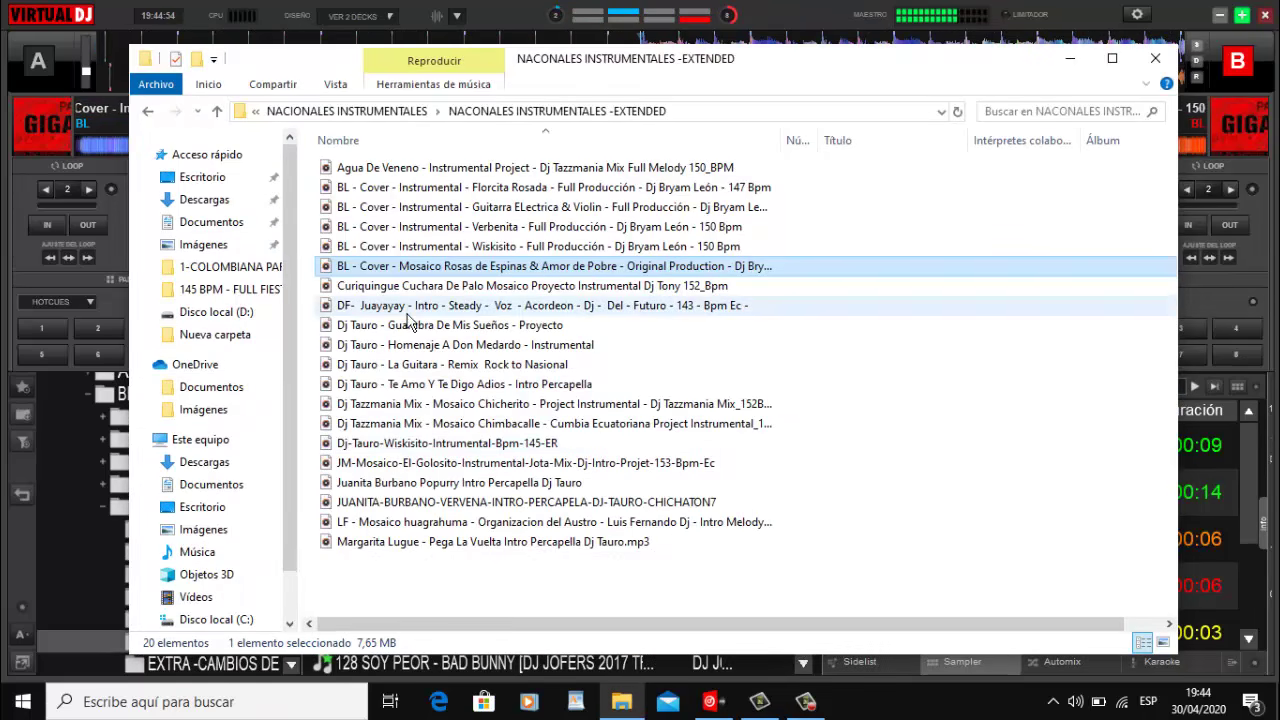
drag(405, 286, 109, 138)
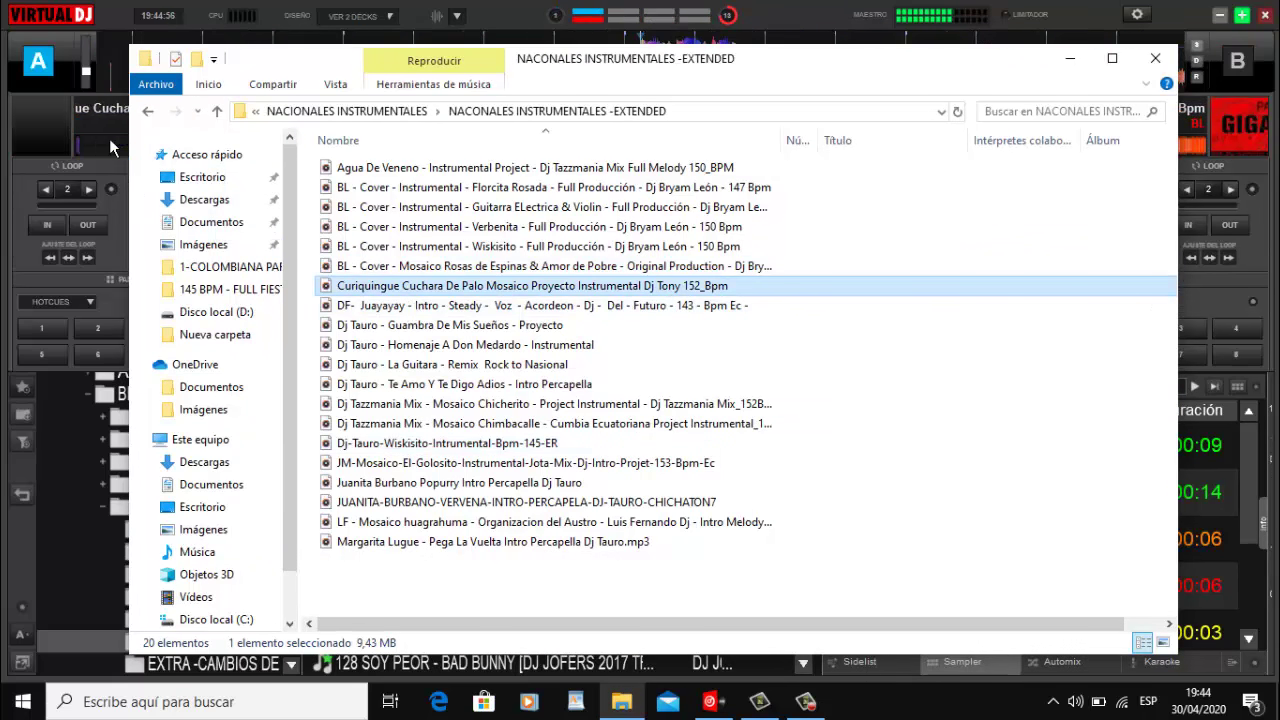
click(18, 259)
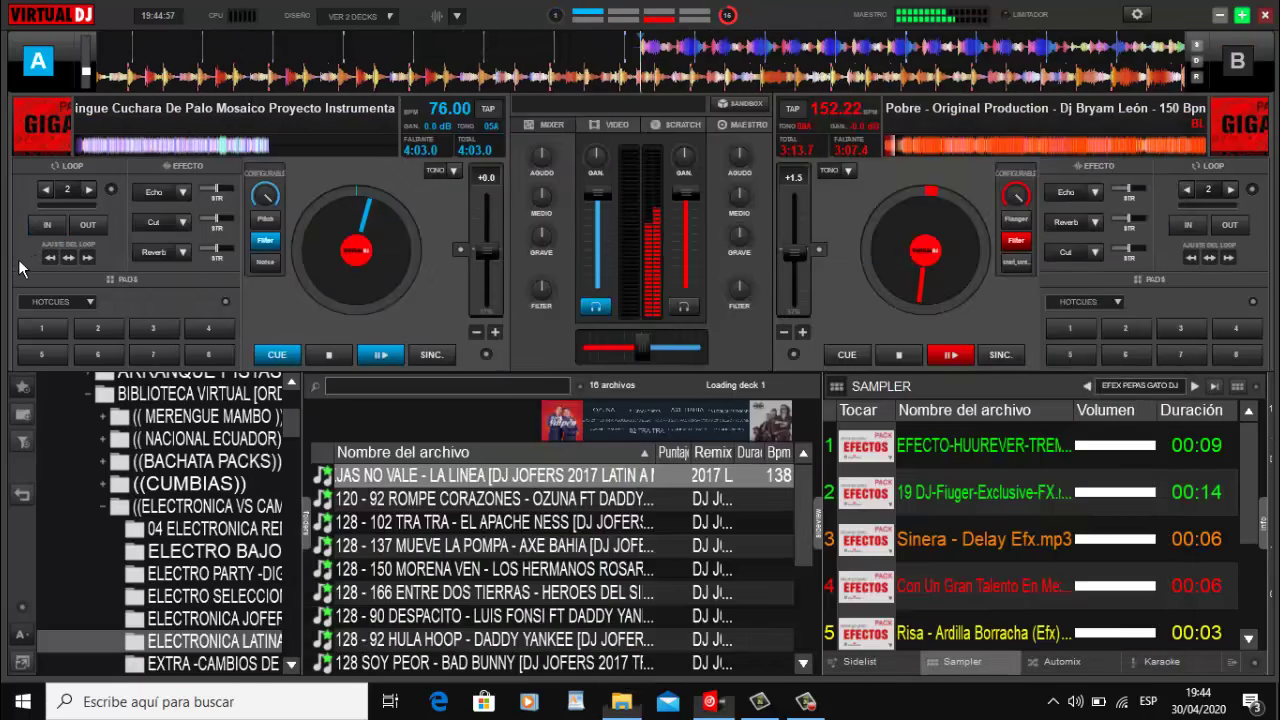
click(590, 308)
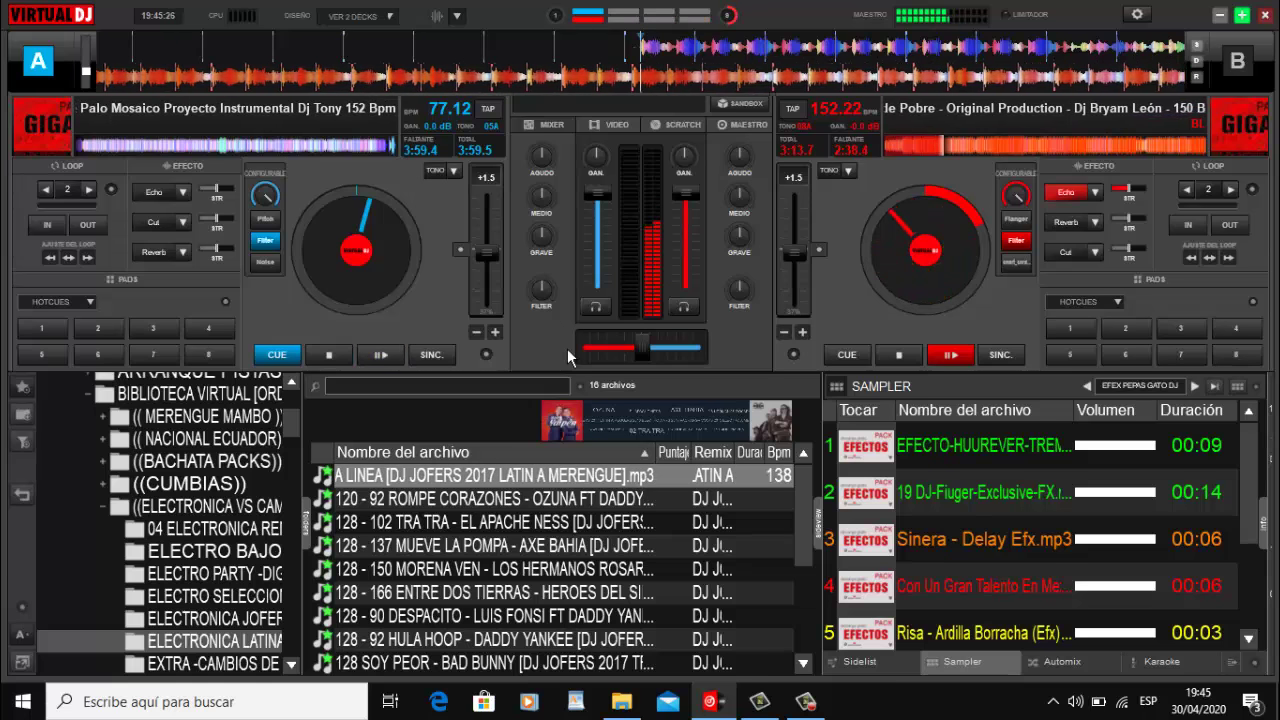
key(space)
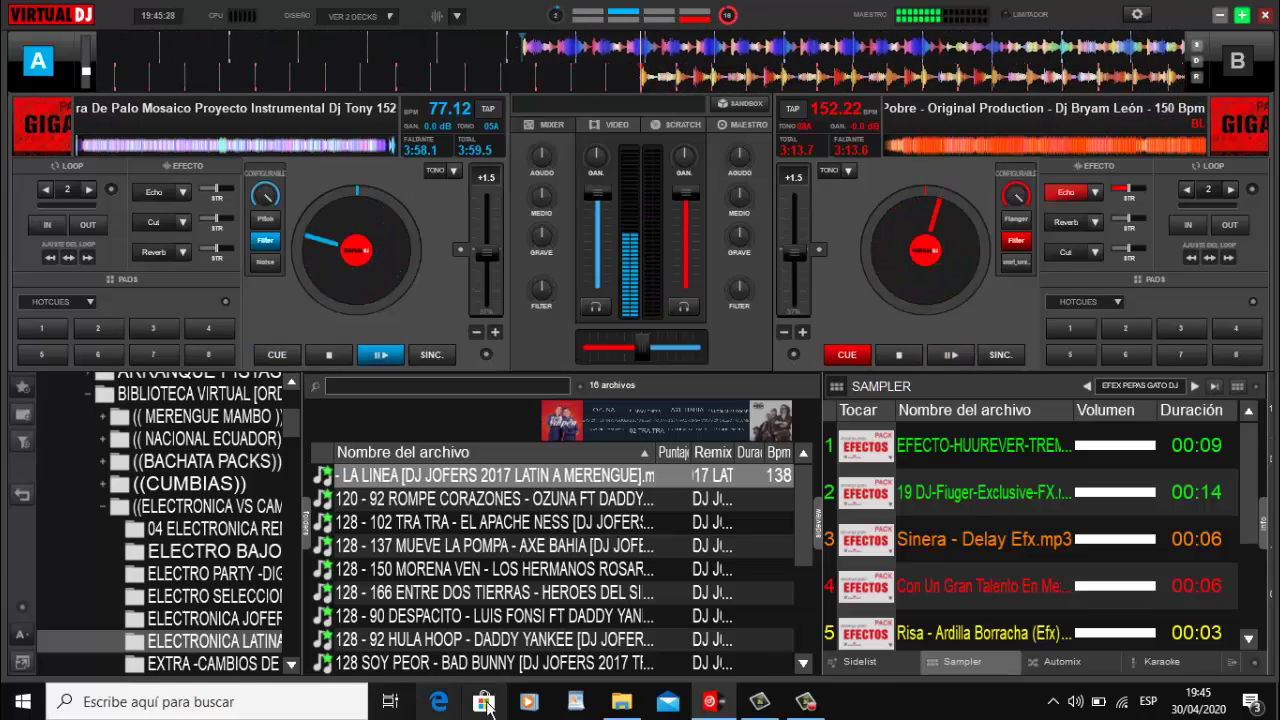
Load the Juayayay Intro Steady track from File Explorer onto deck B and transition to it with Echo on deck A
click(621, 701)
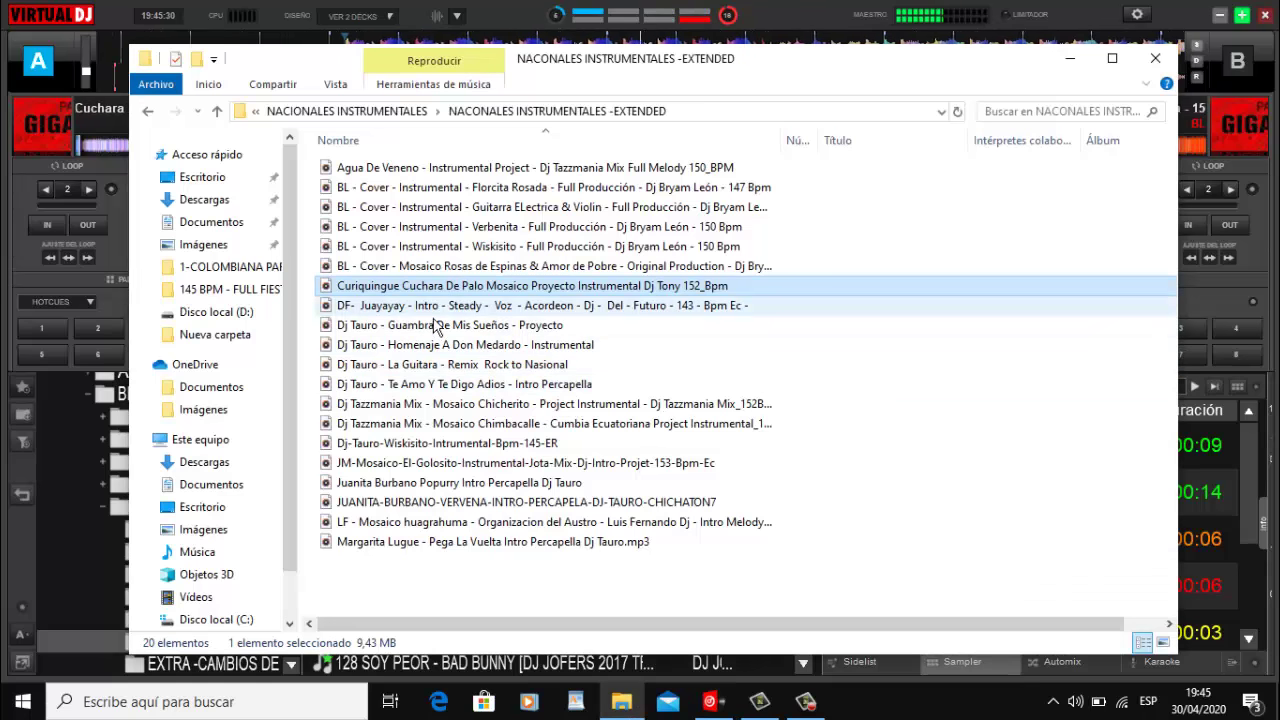
drag(440, 305, 1205, 127)
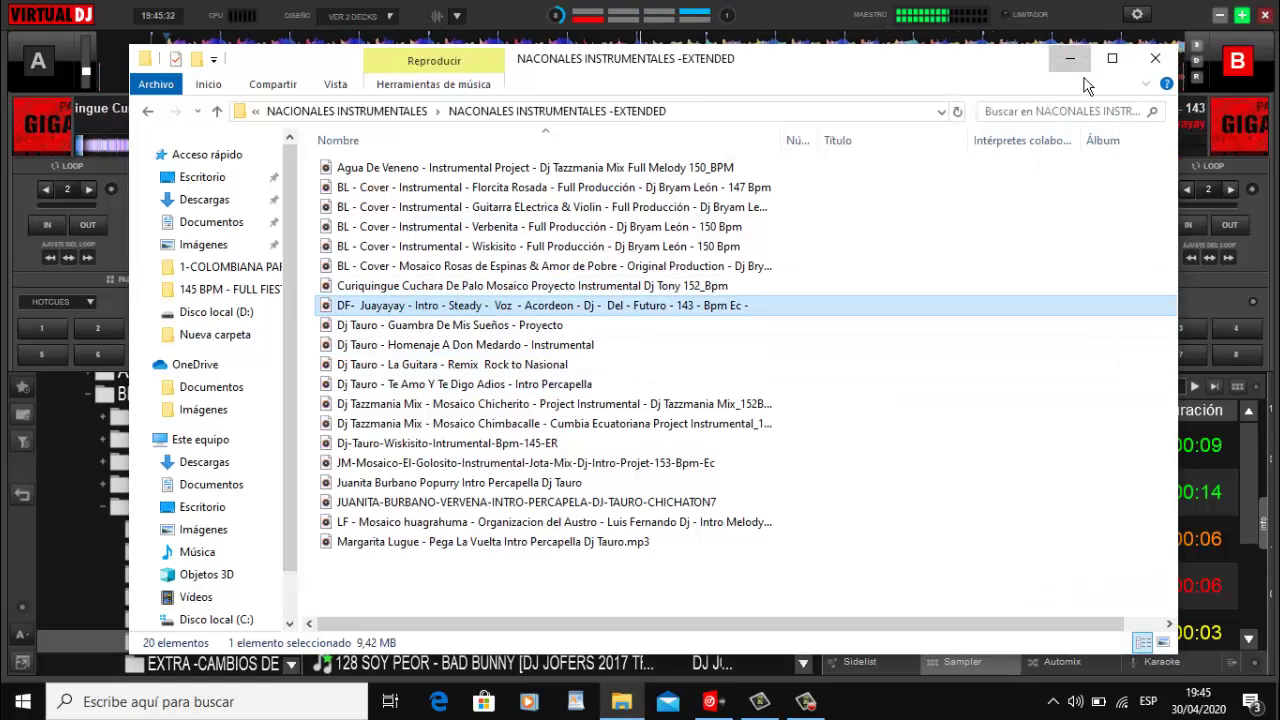
click(1069, 58)
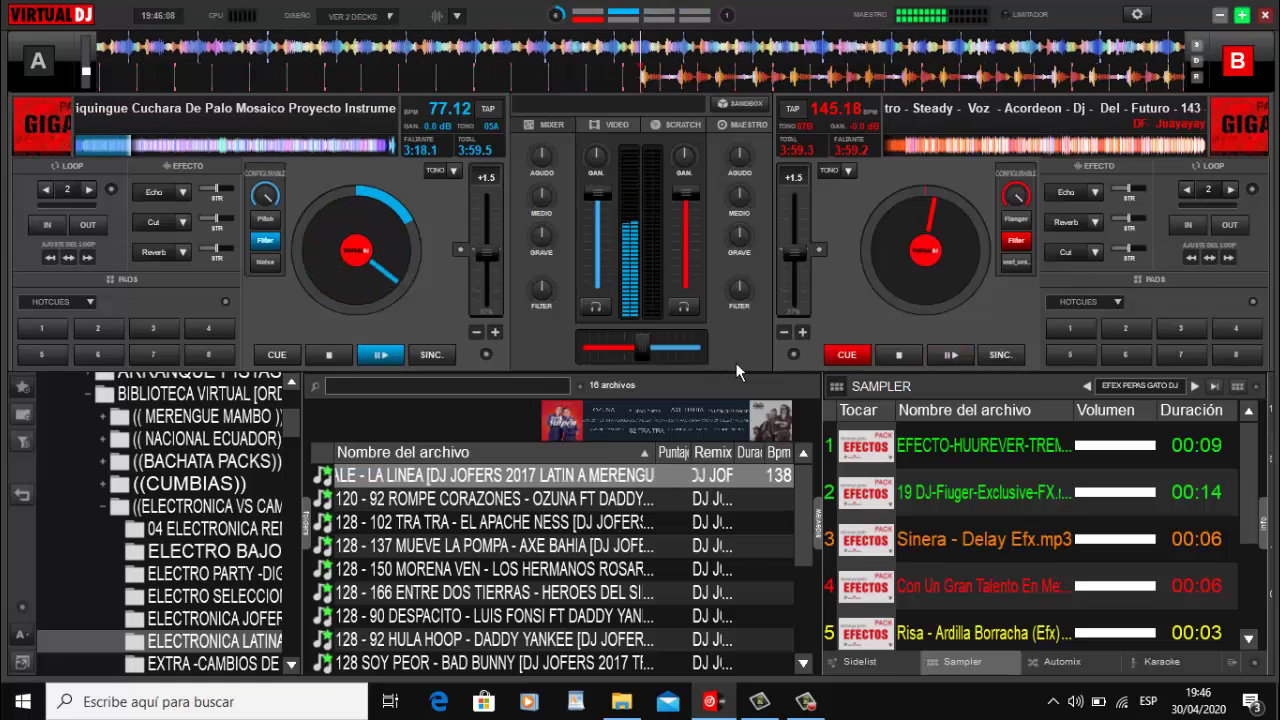
key(e)
key(space)
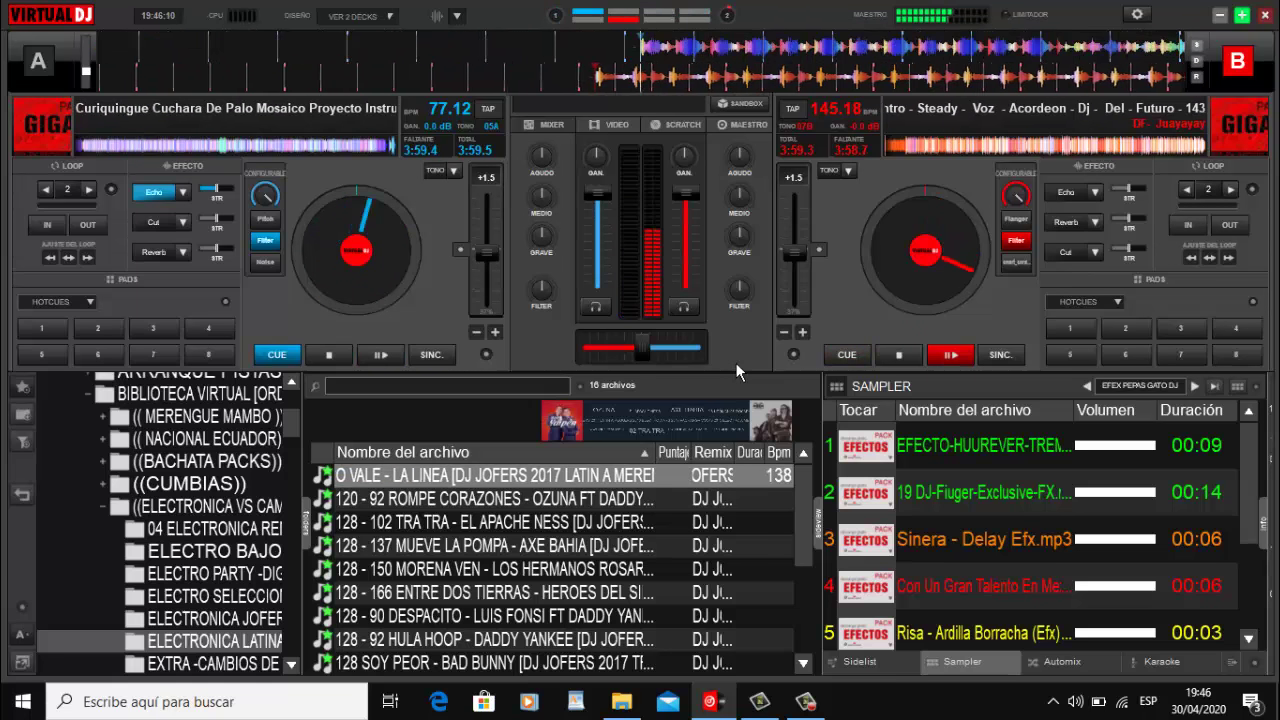
Load Homenaje A Don Medardo - Instrumental from File Explorer onto deck A and transition to it with Echo on deck B
click(621, 701)
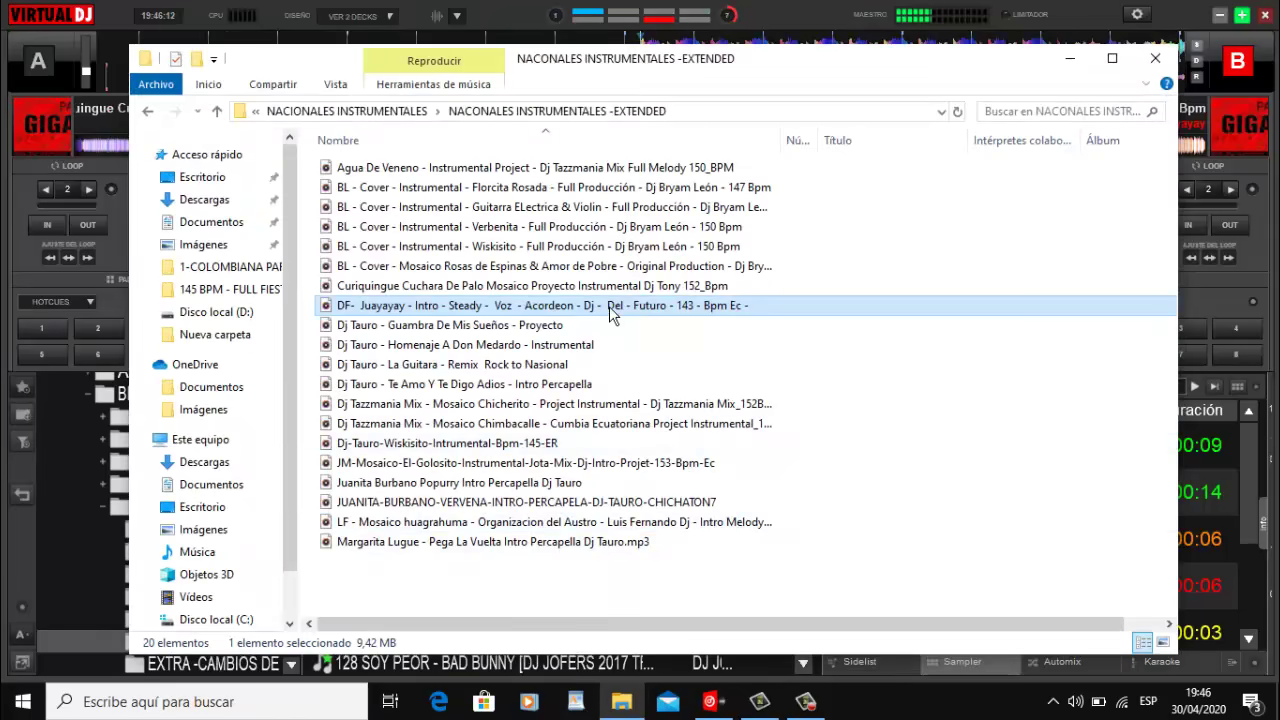
drag(490, 348, 108, 124)
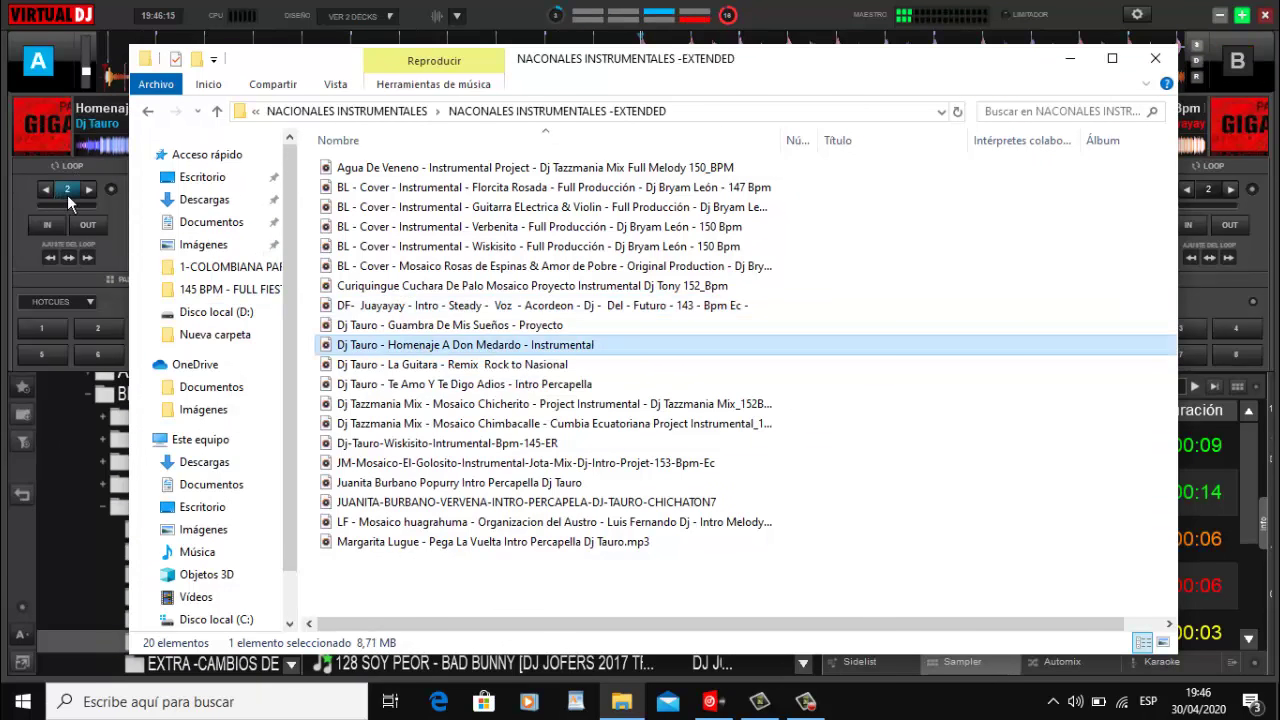
click(42, 249)
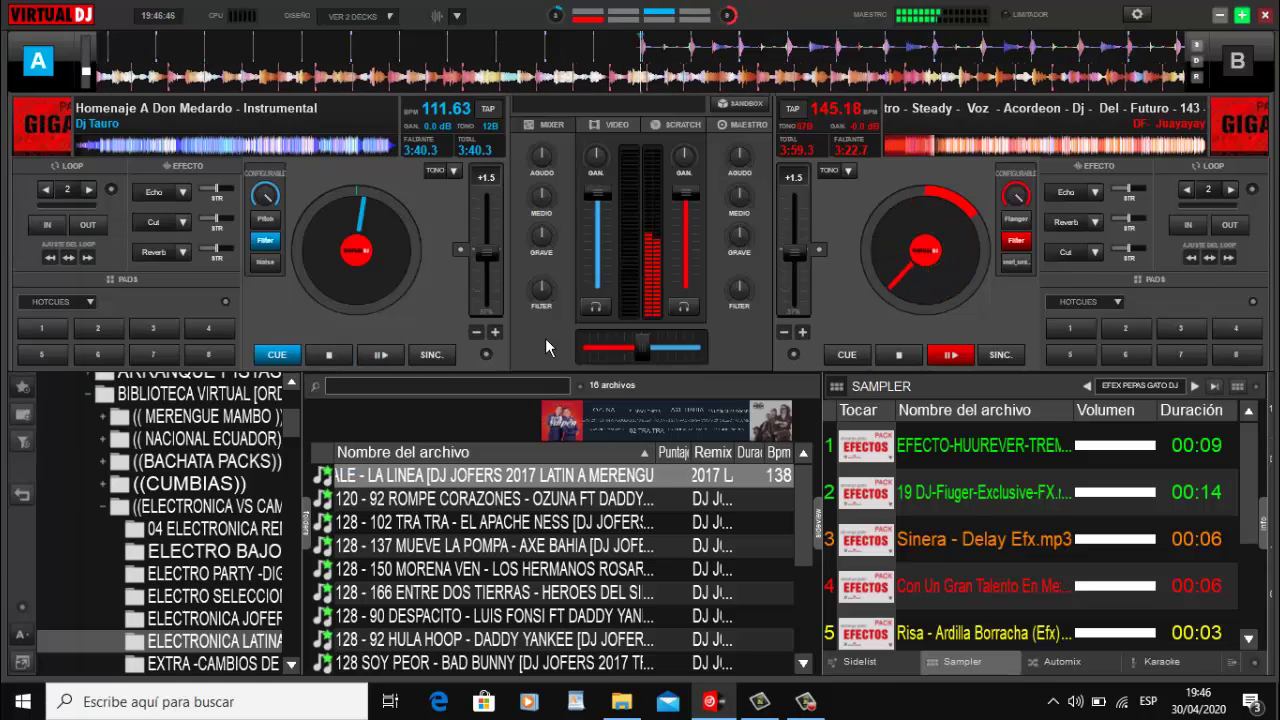
key(space)
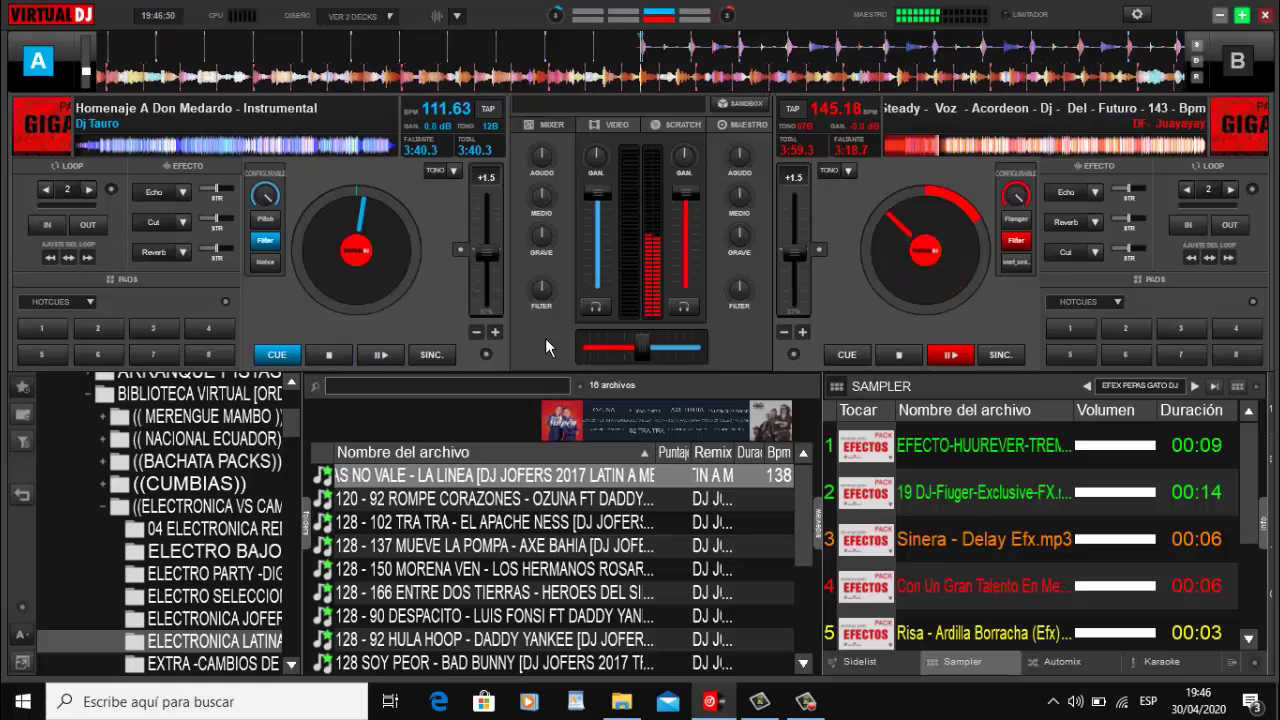
key(e)
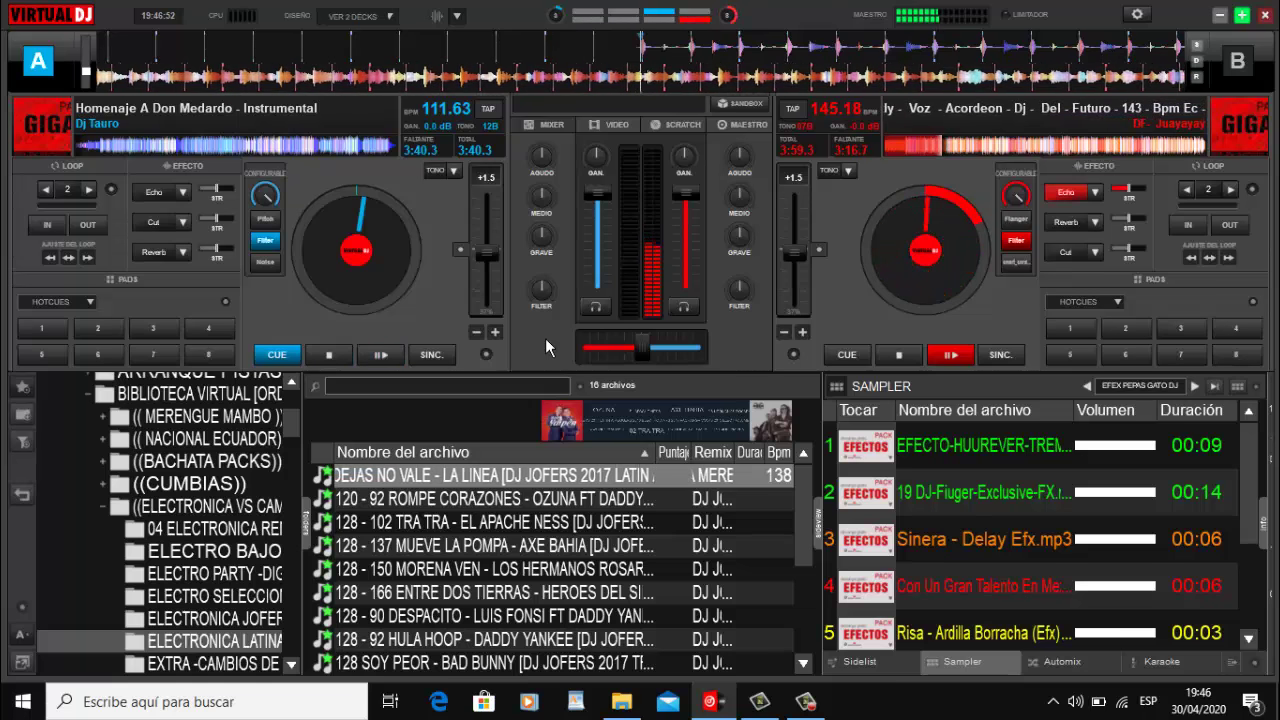
key(space)
key(c)
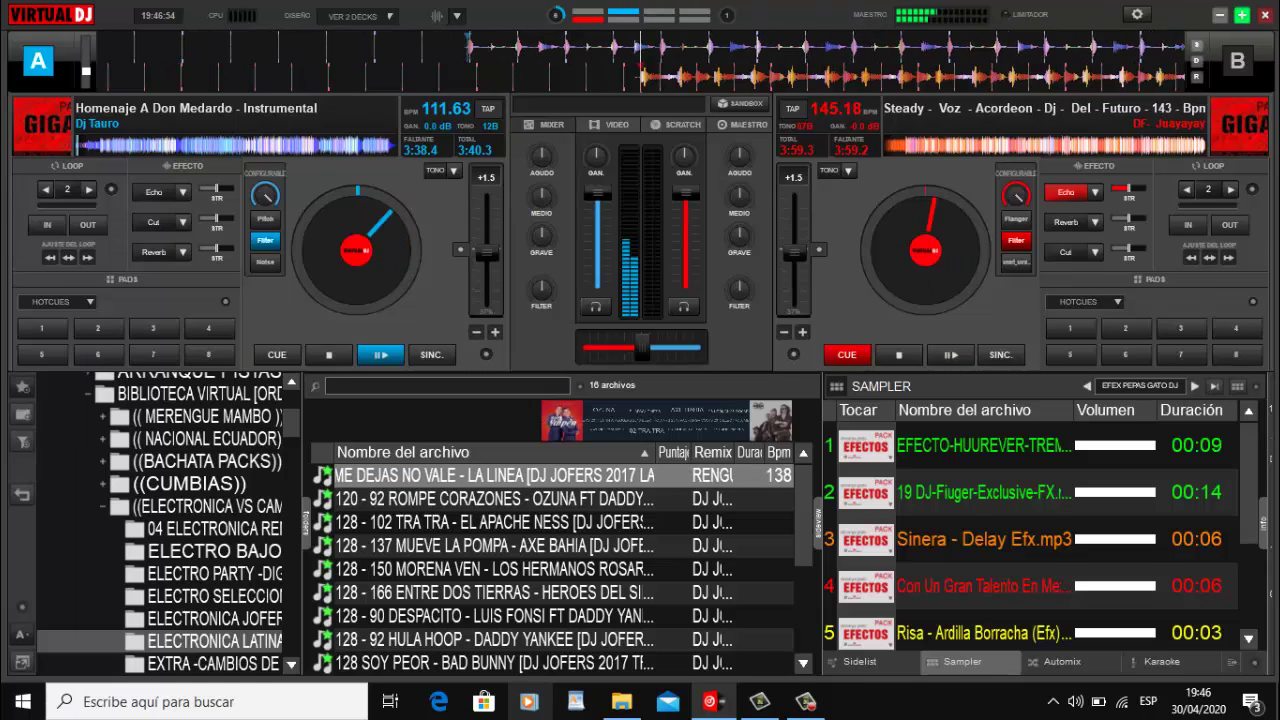
Load La Guitarra - Remix Rock to Nasional from File Explorer onto deck B and transition to it with Echo on deck A
click(622, 701)
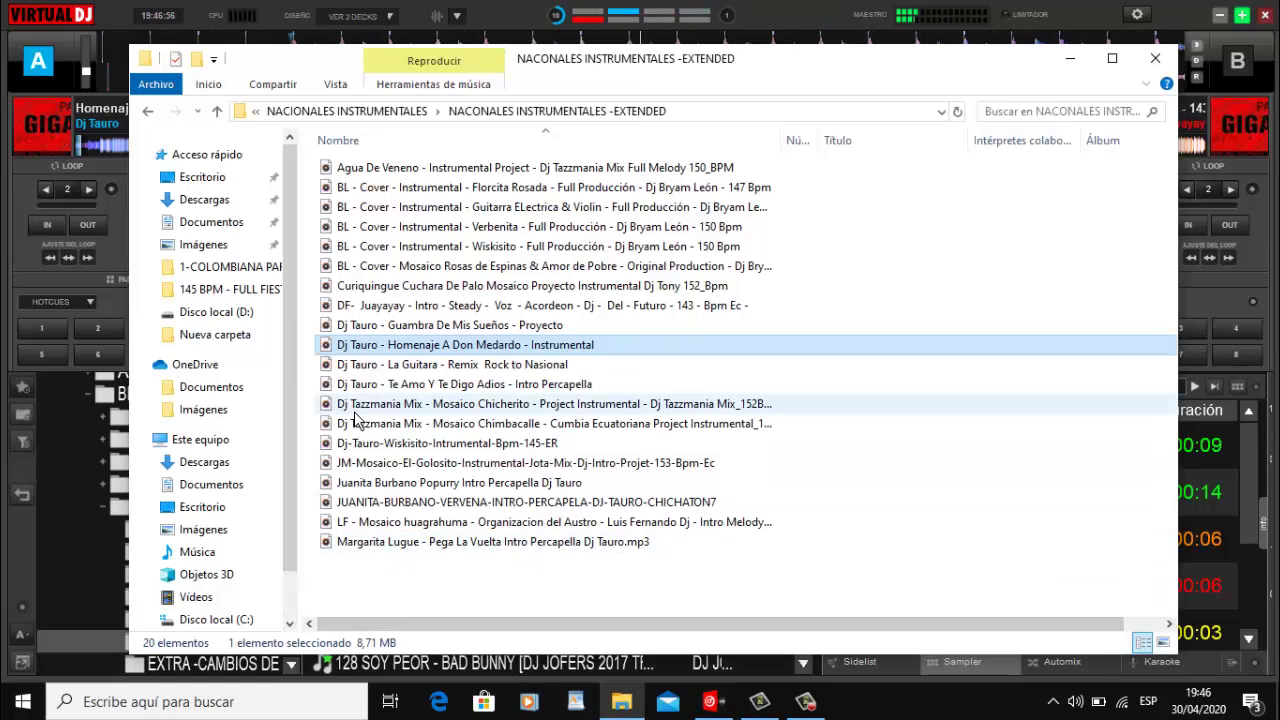
drag(400, 365, 1204, 132)
click(1081, 64)
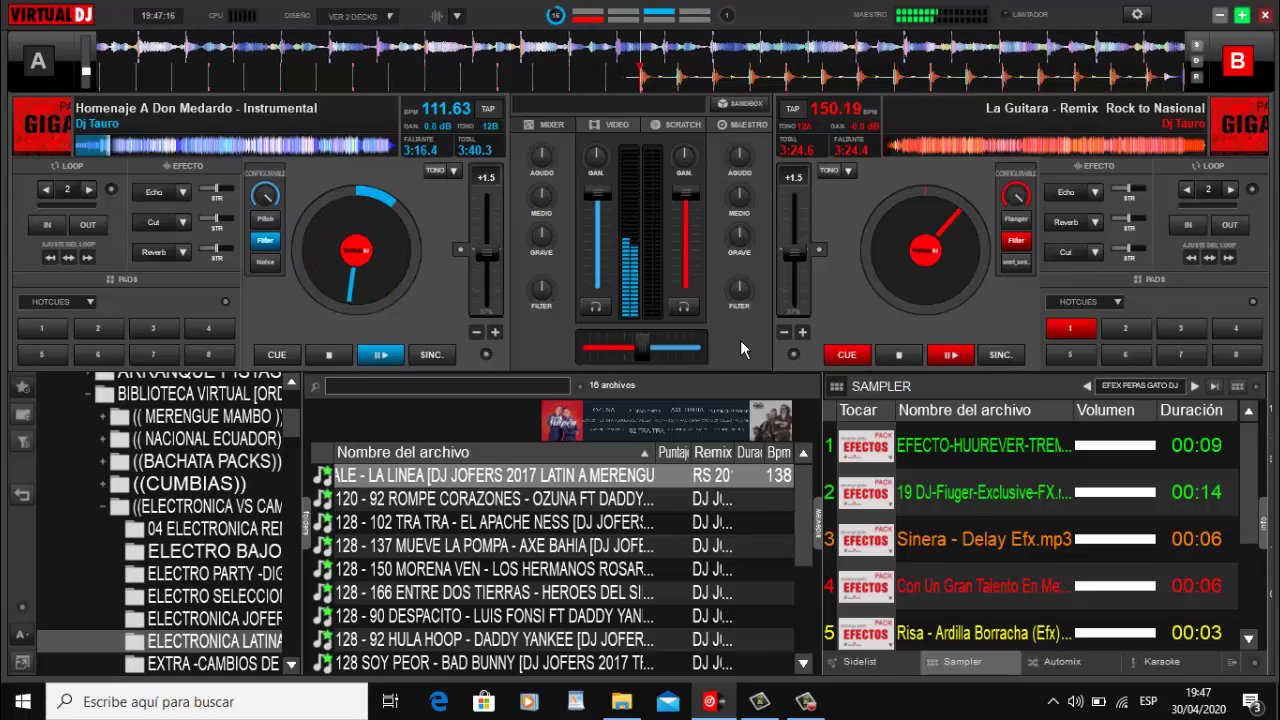
key(e)
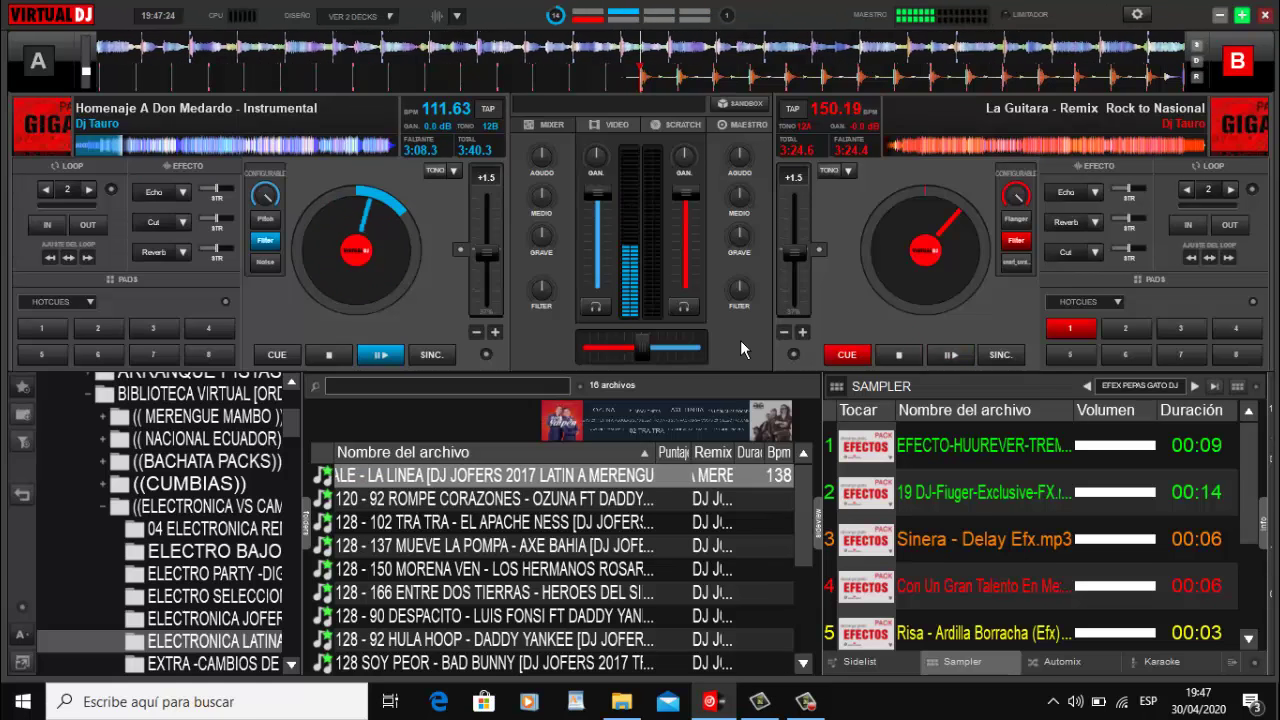
key(space)
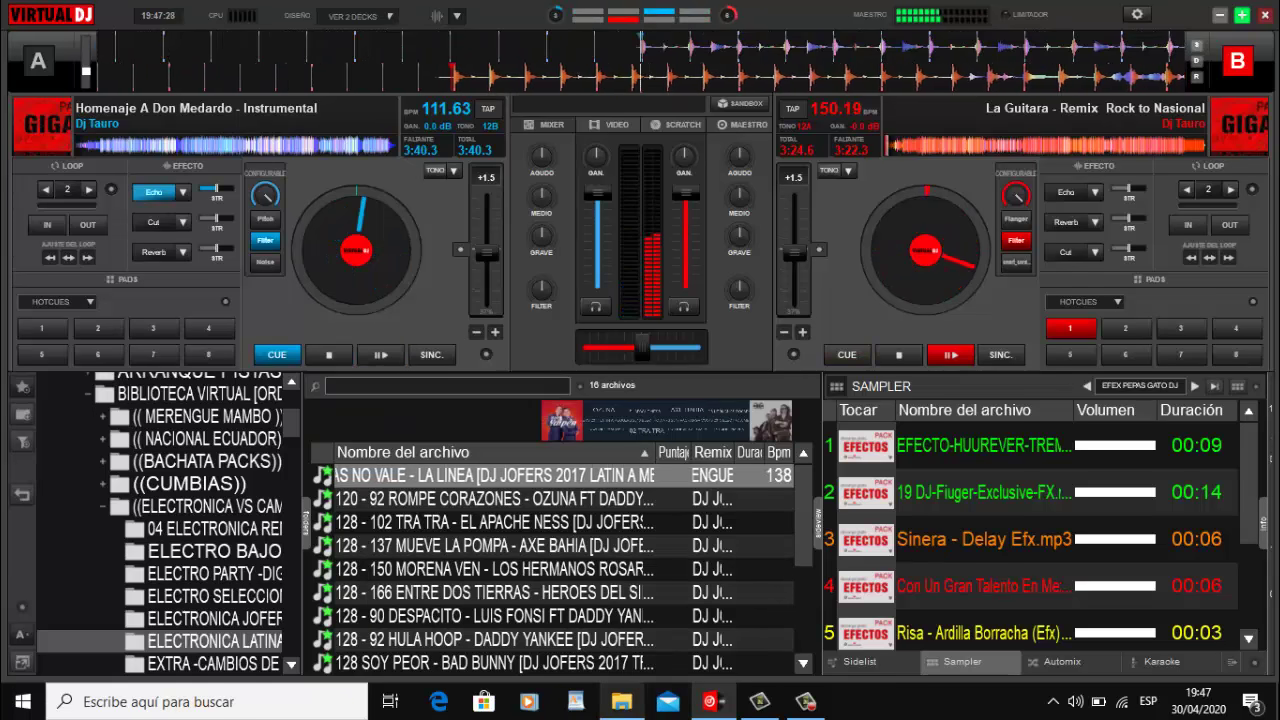
Load Te Amo Y Te Digo Adios - Intro Percapella from File Explorer onto deck A and transition to it with Echo on deck B
click(621, 701)
drag(400, 384, 117, 155)
click(23, 229)
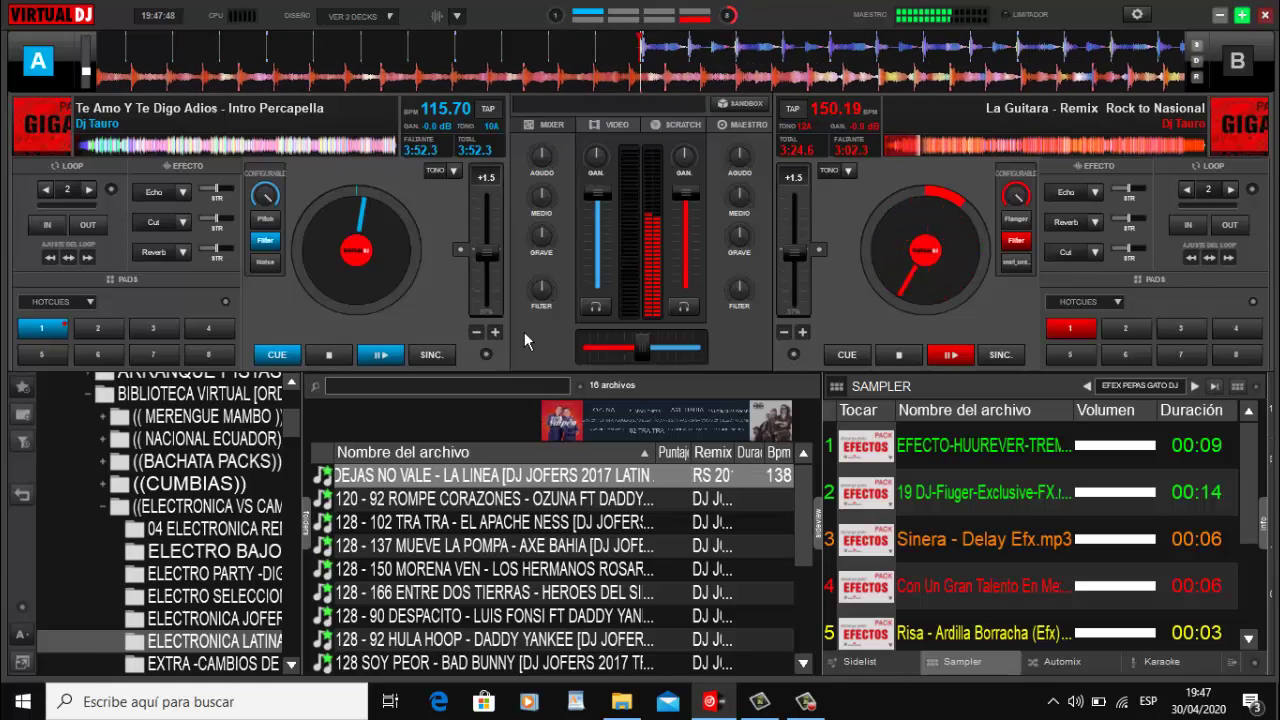
key(e)
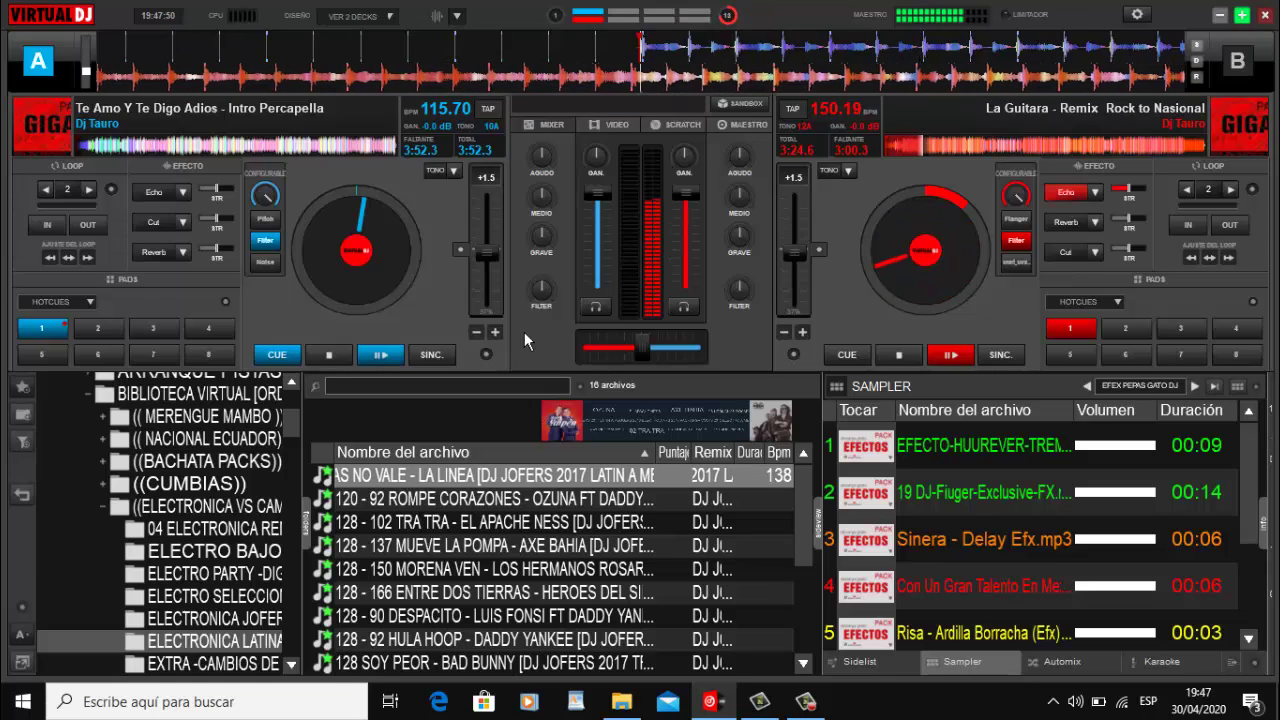
key(space)
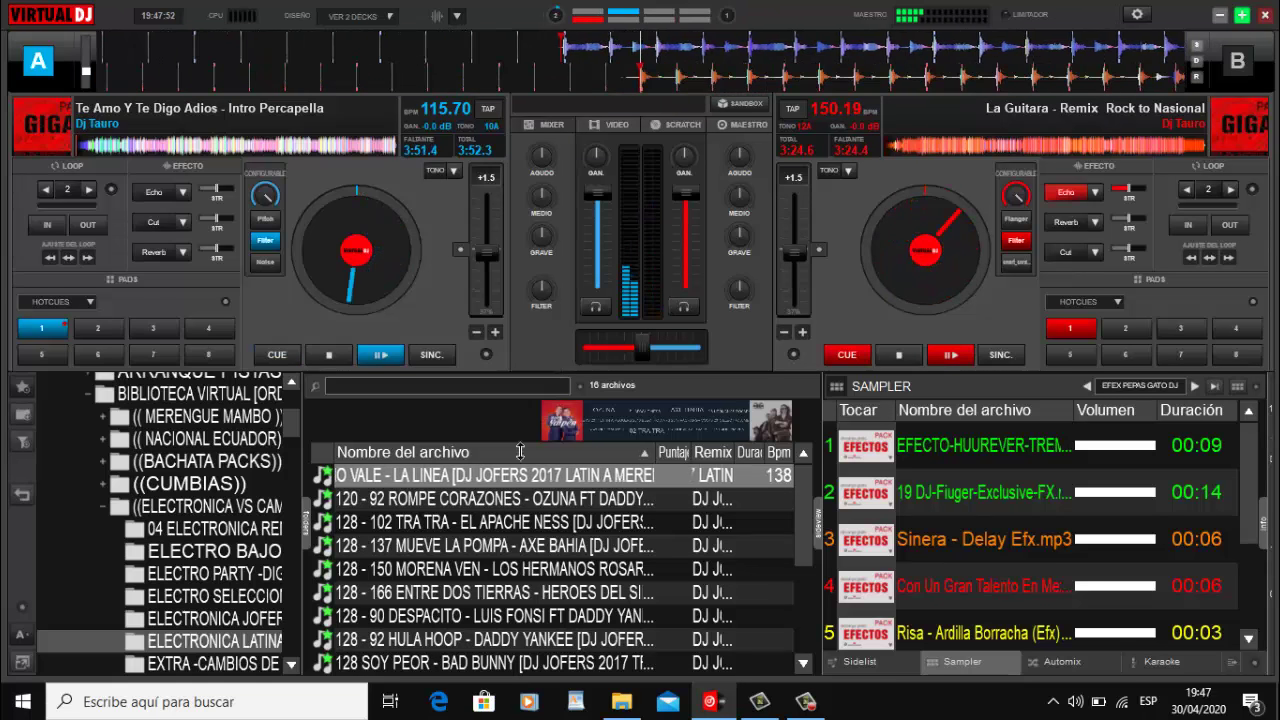
Load the Mosaico Chicherito instrumental from File Explorer onto deck B and transition to it with Echo on deck A
click(621, 701)
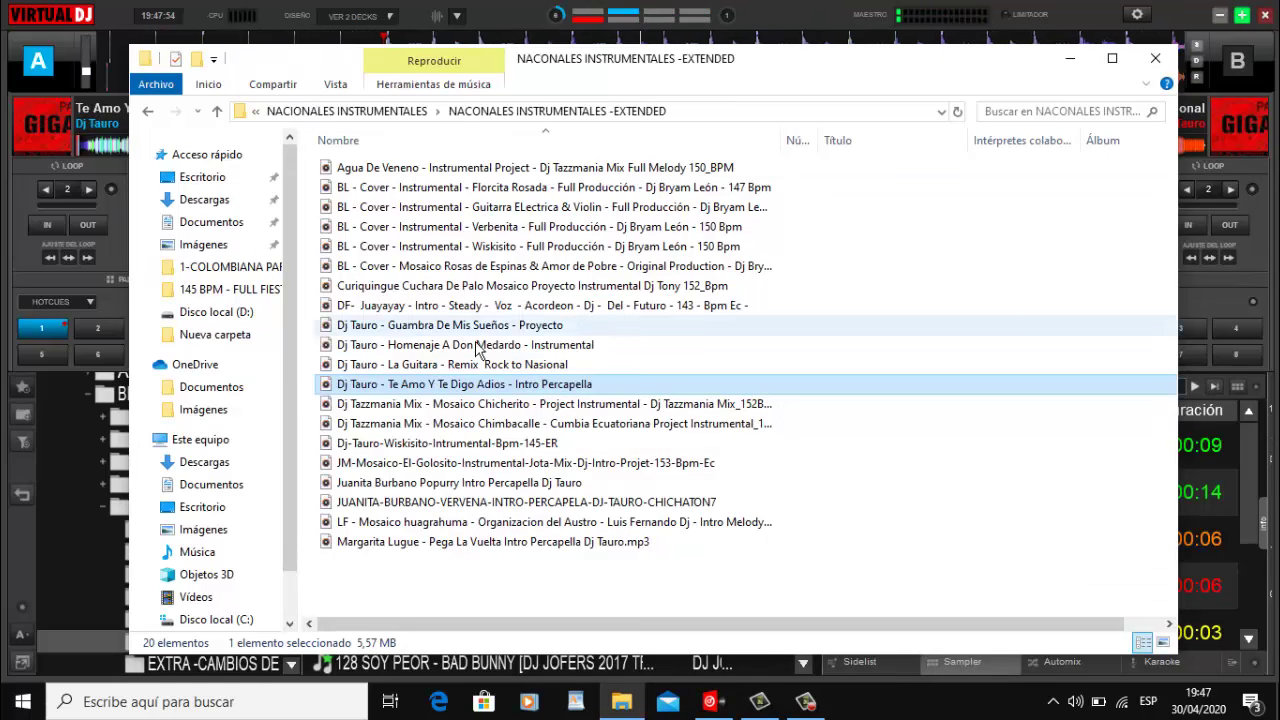
drag(440, 407, 1203, 129)
click(1069, 60)
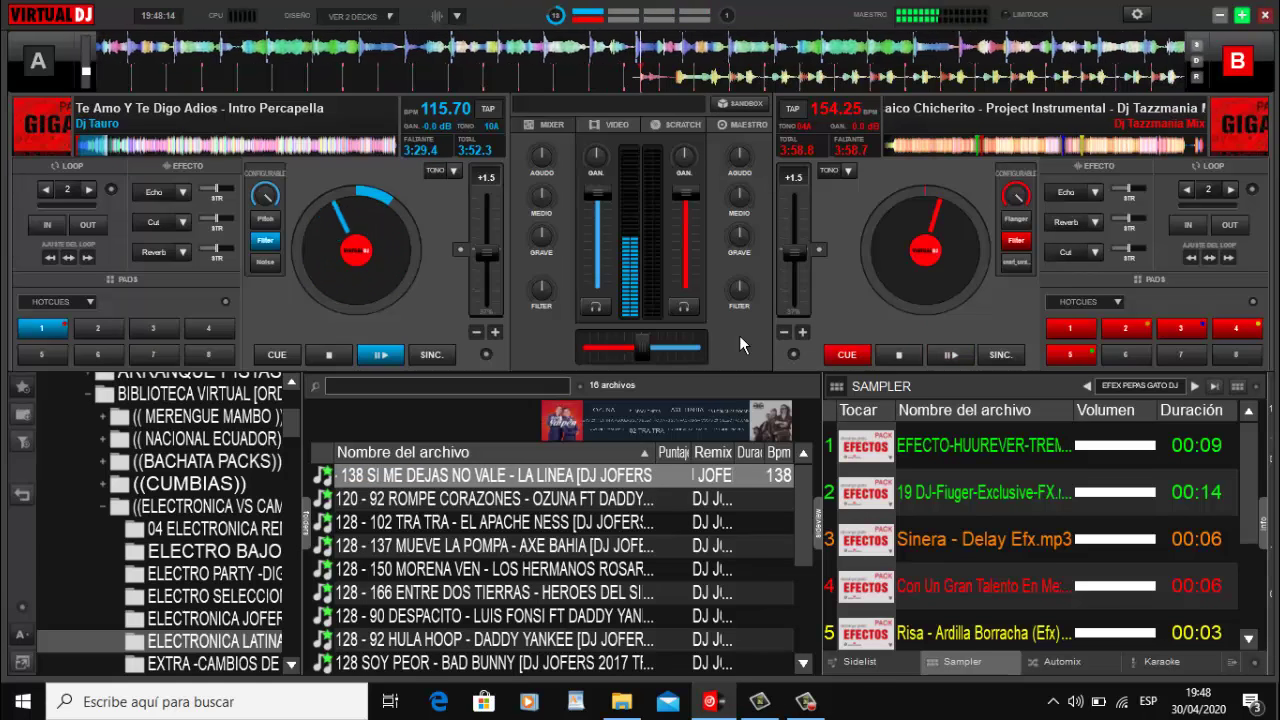
key(e)
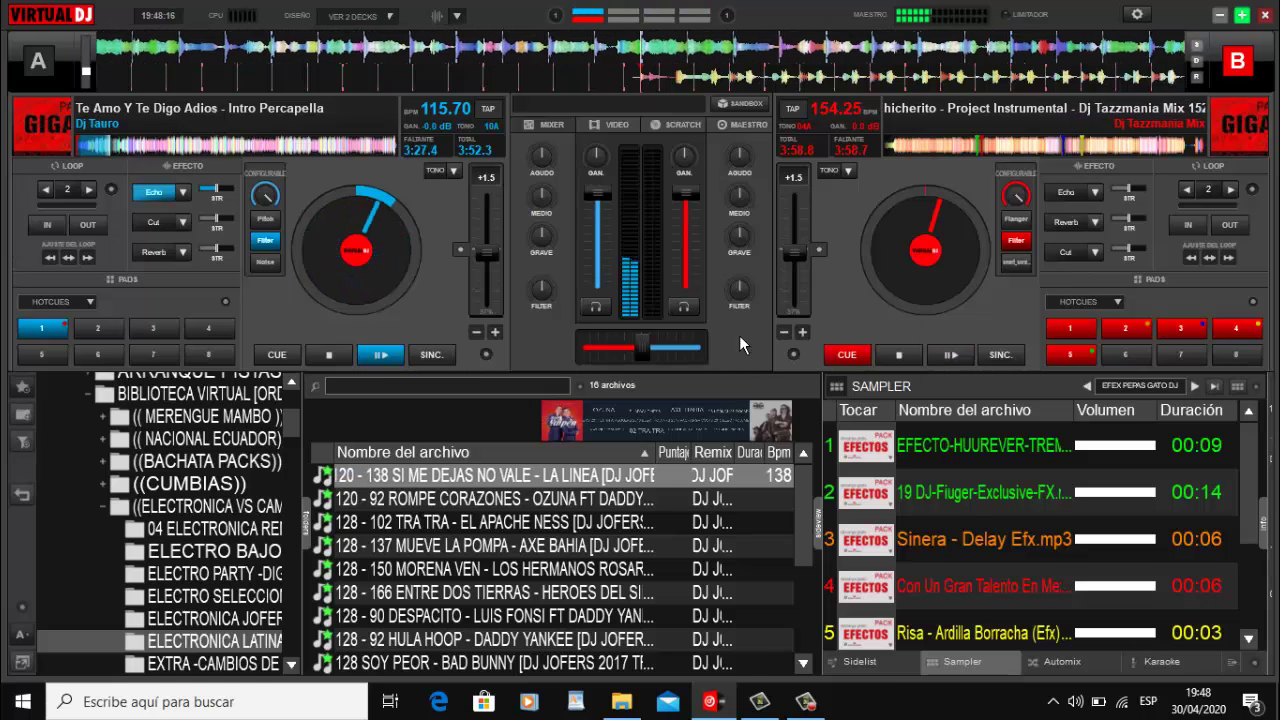
key(q)
key(space)
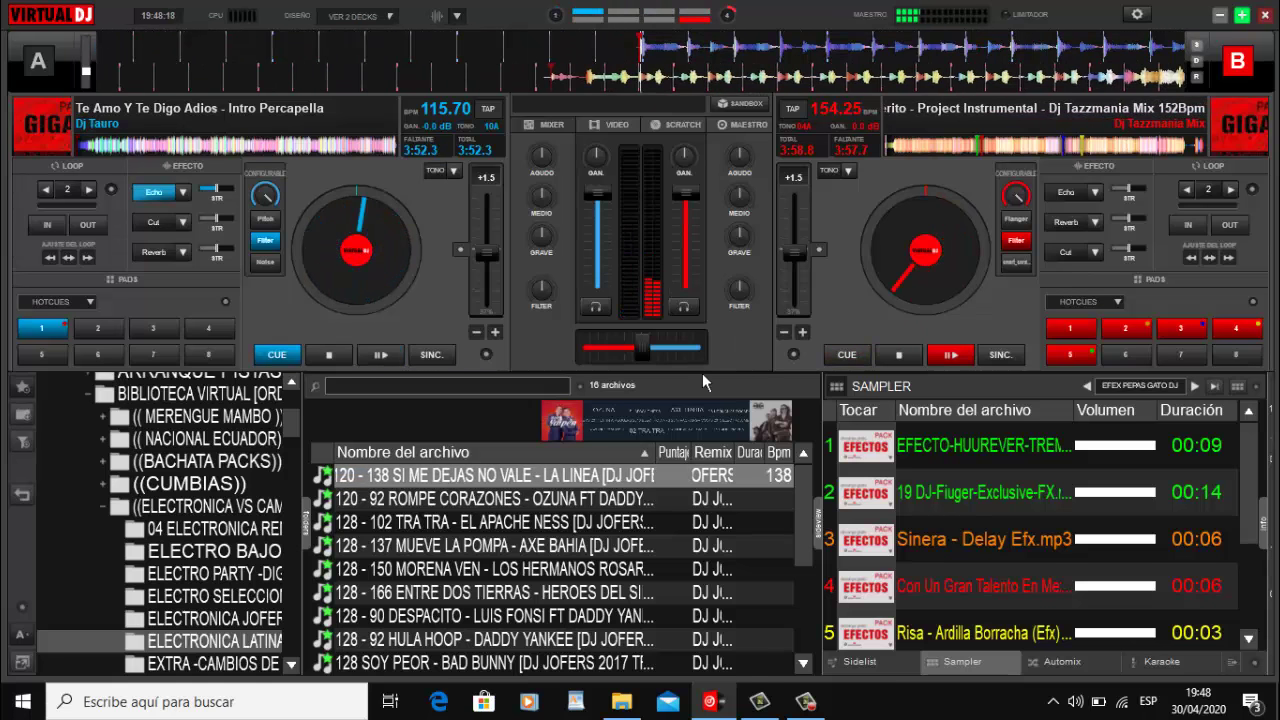
Load the Mosaico Chimbacalle Cumbia Ecuatoriana instrumental from File Explorer onto deck A and transition to it with Echo on deck B
click(630, 703)
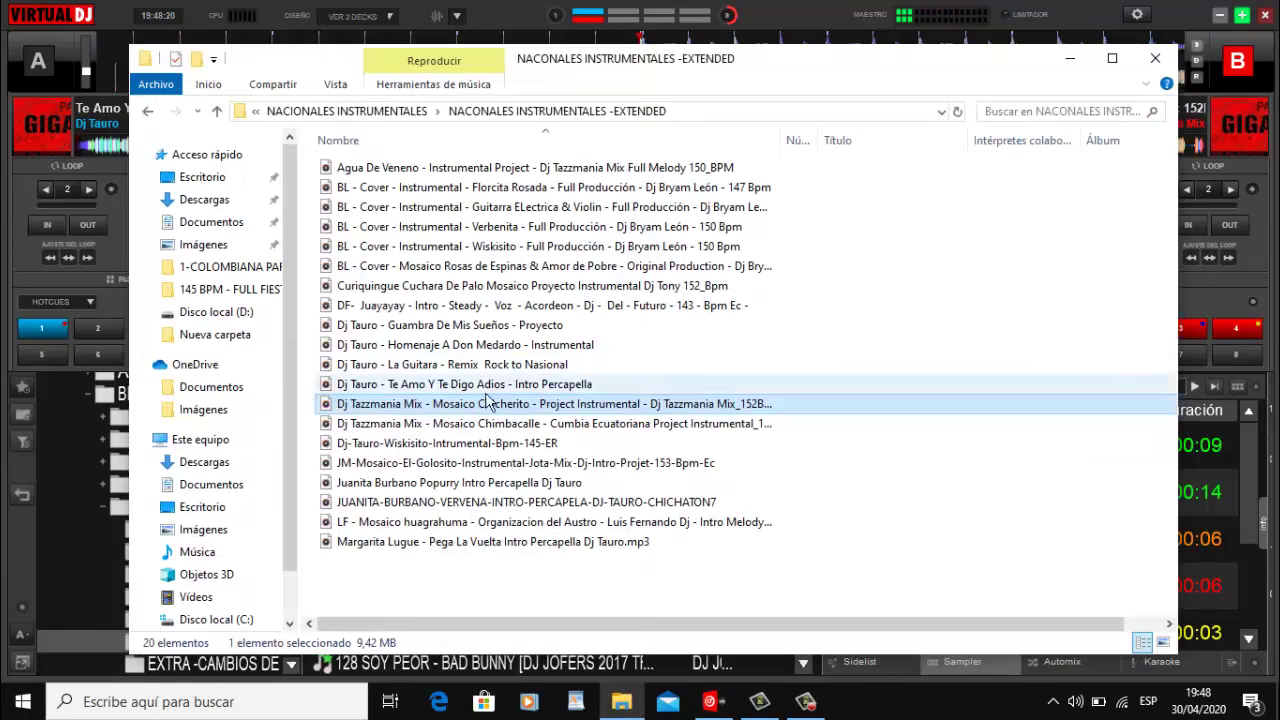
drag(476, 424, 86, 218)
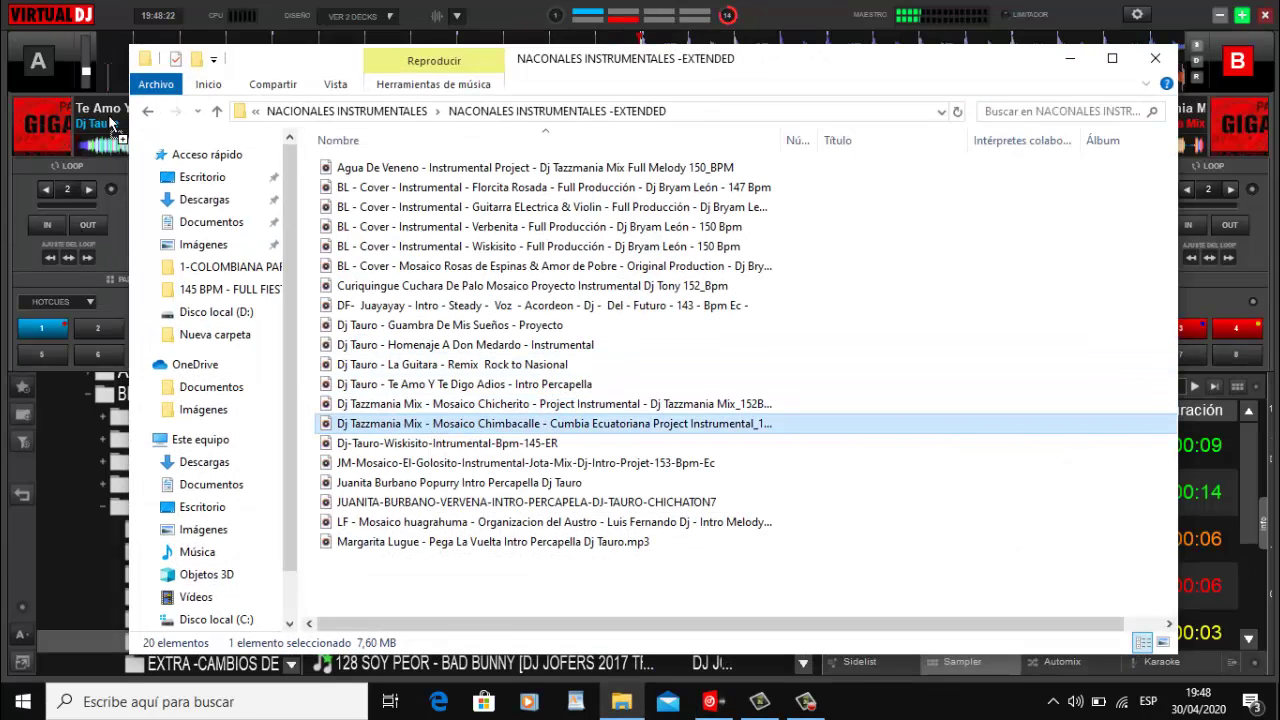
drag(110, 128, 80, 183)
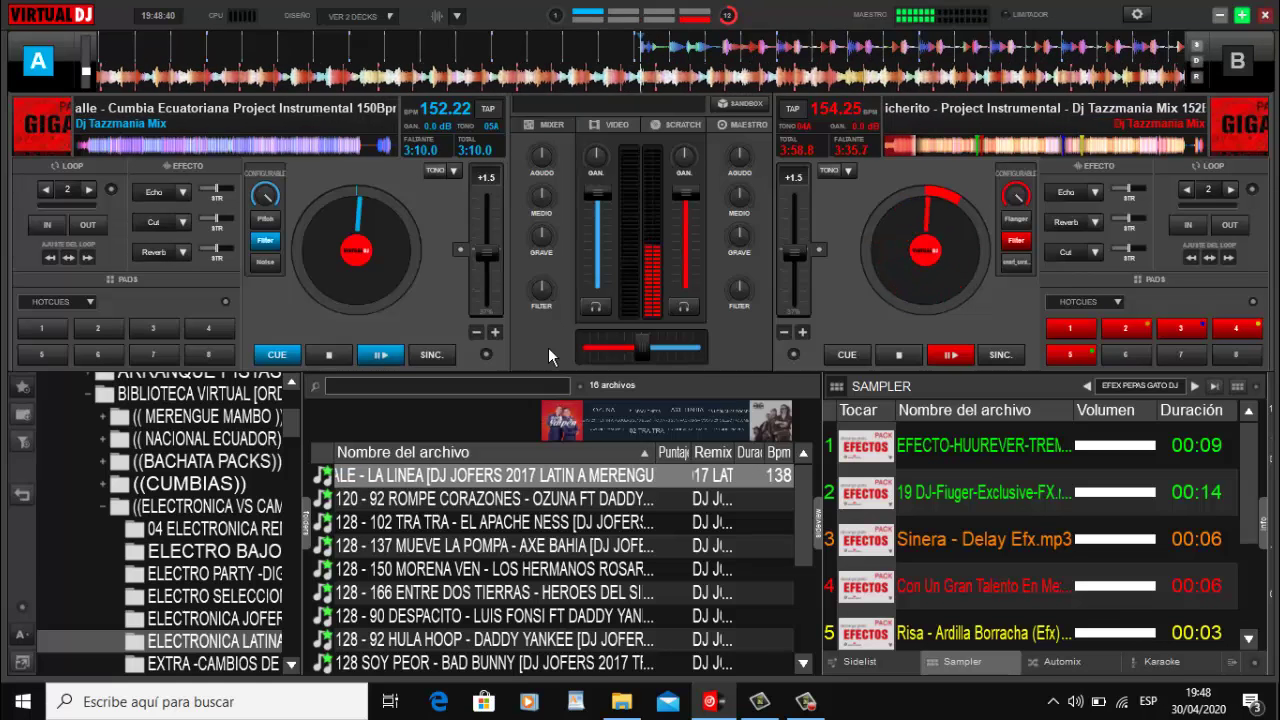
key(space)
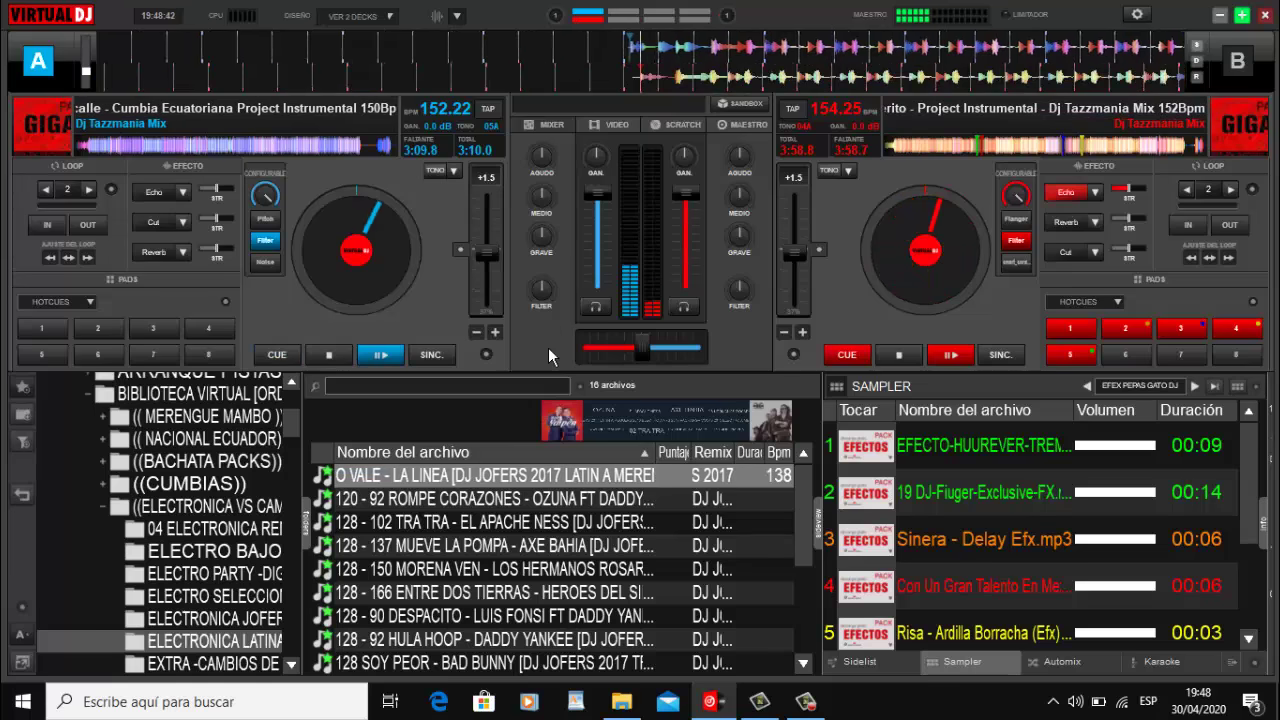
Load Dj-Tauro-Wiskisito-Intrumental-Bpm-145-ER from File Explorer onto deck B and transition to it with Echo on deck A
click(621, 701)
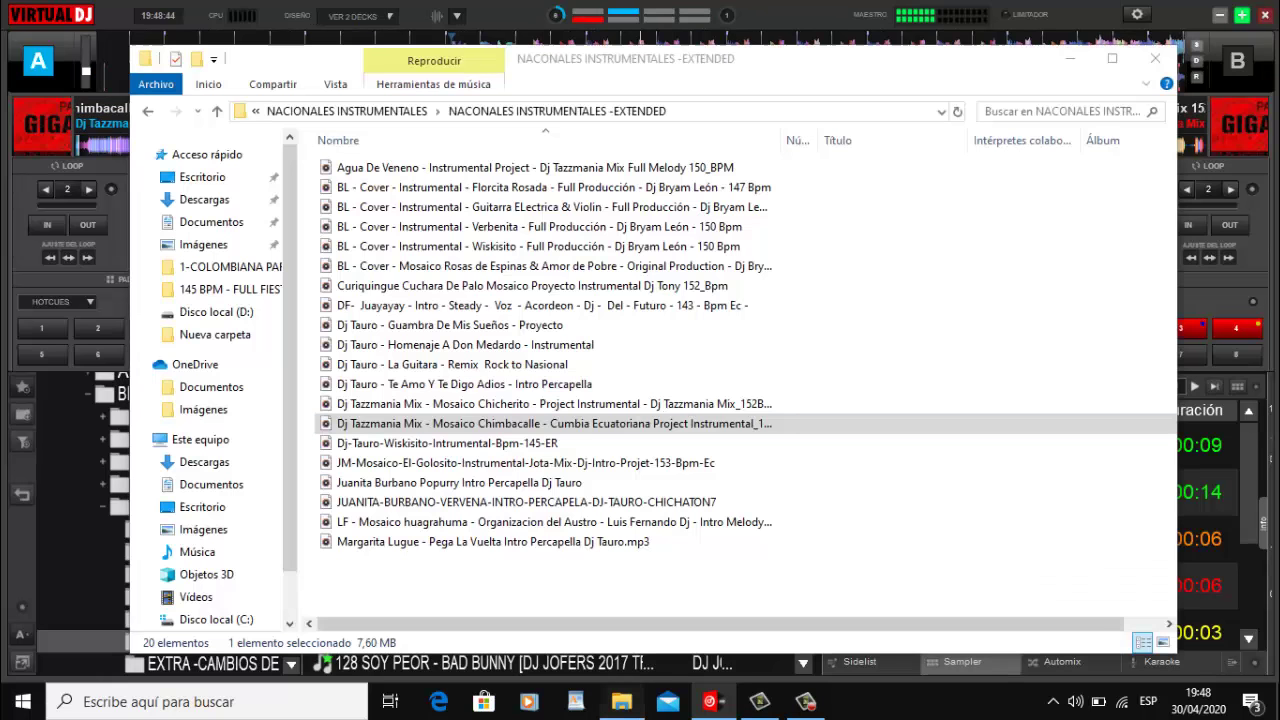
drag(449, 455, 1200, 120)
click(1071, 62)
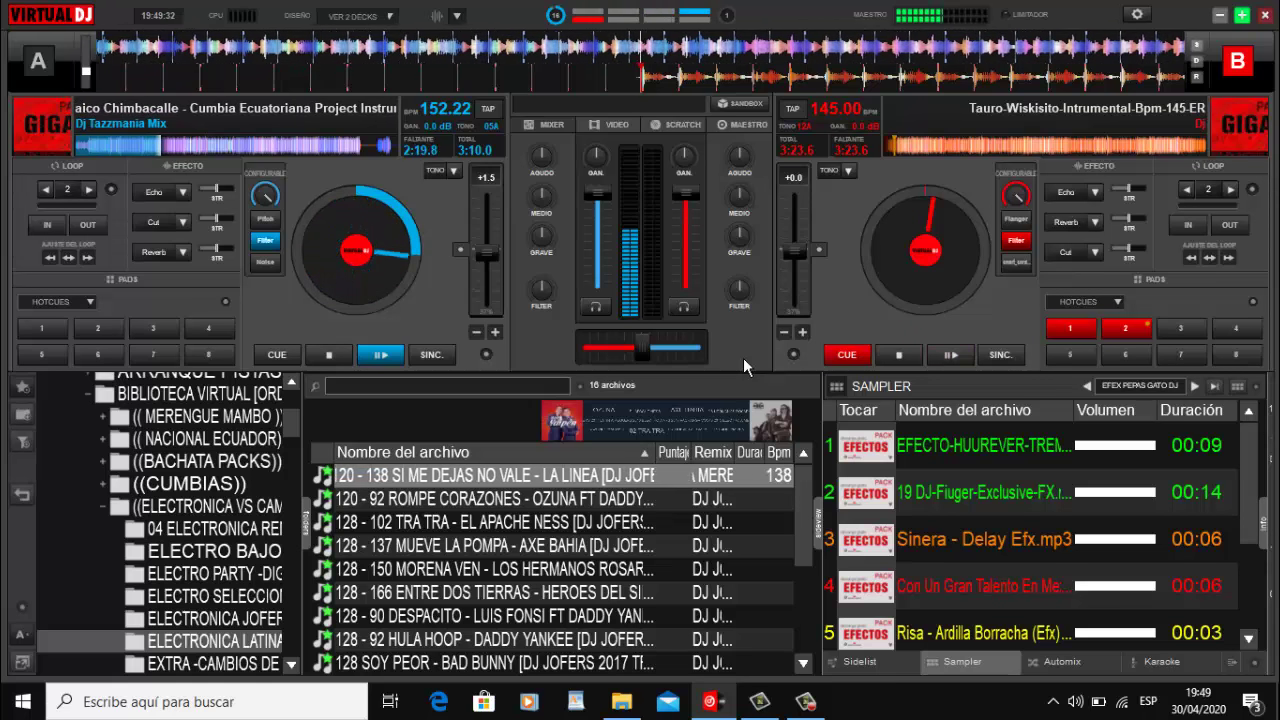
key(e)
key(space)
key(s)
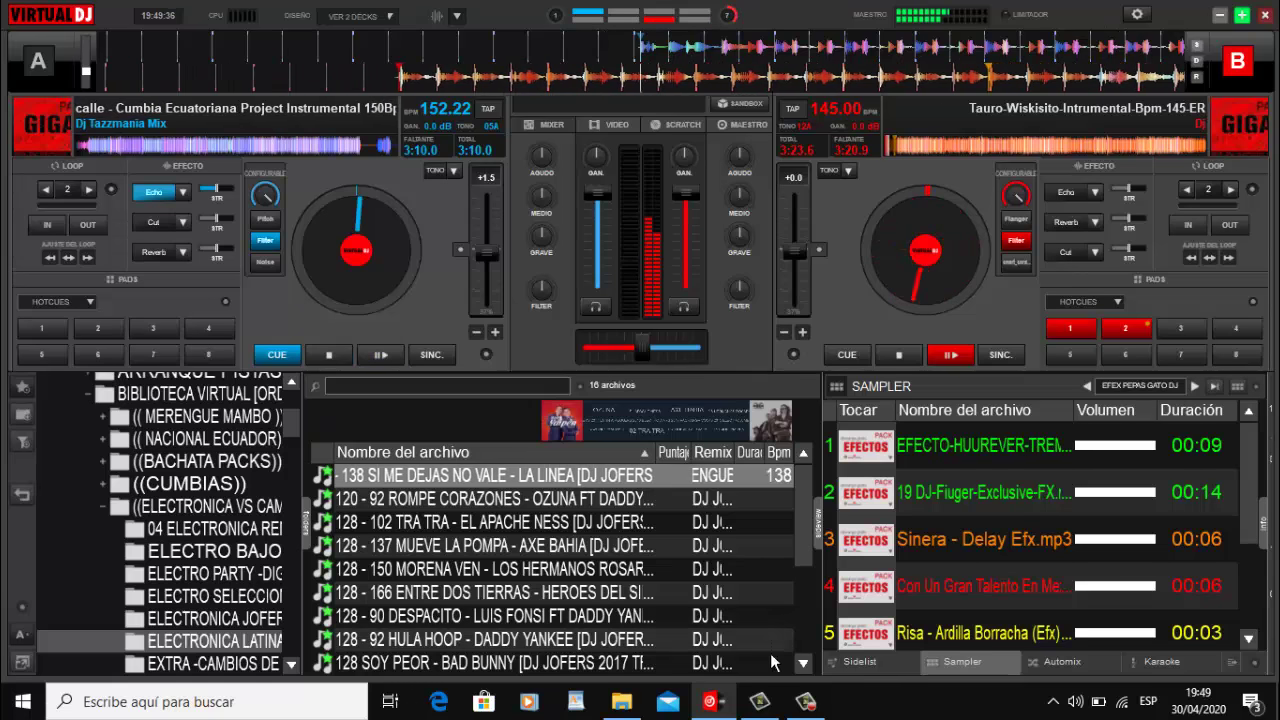
Load the Mosaico El Golosito instrumental onto deck A without headphone monitoring and transition to it with Echo on deck B
click(621, 702)
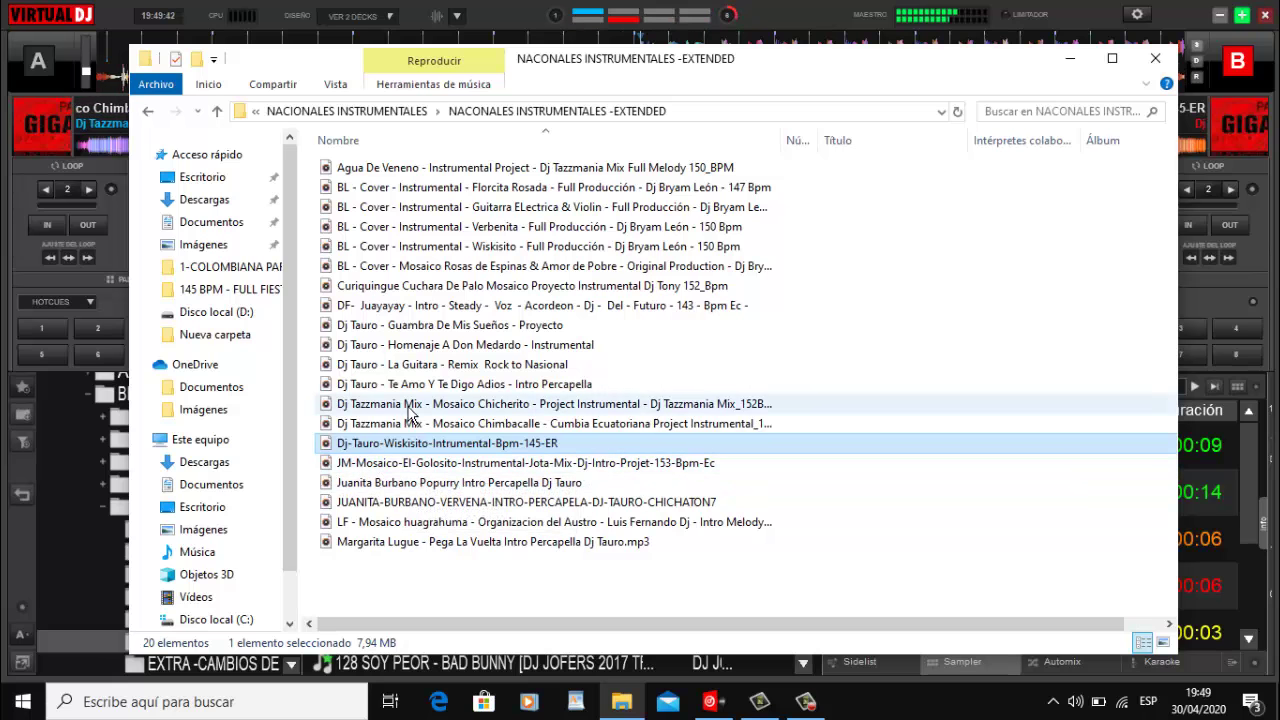
drag(380, 463, 117, 175)
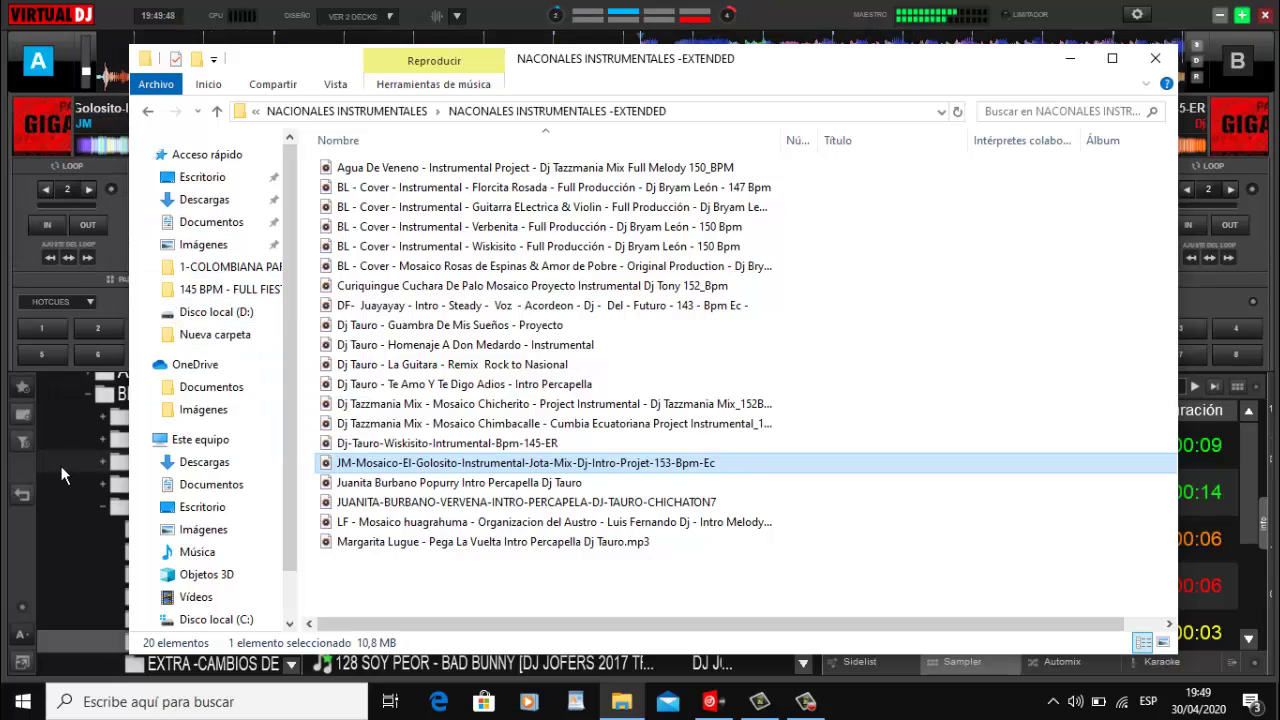
click(28, 261)
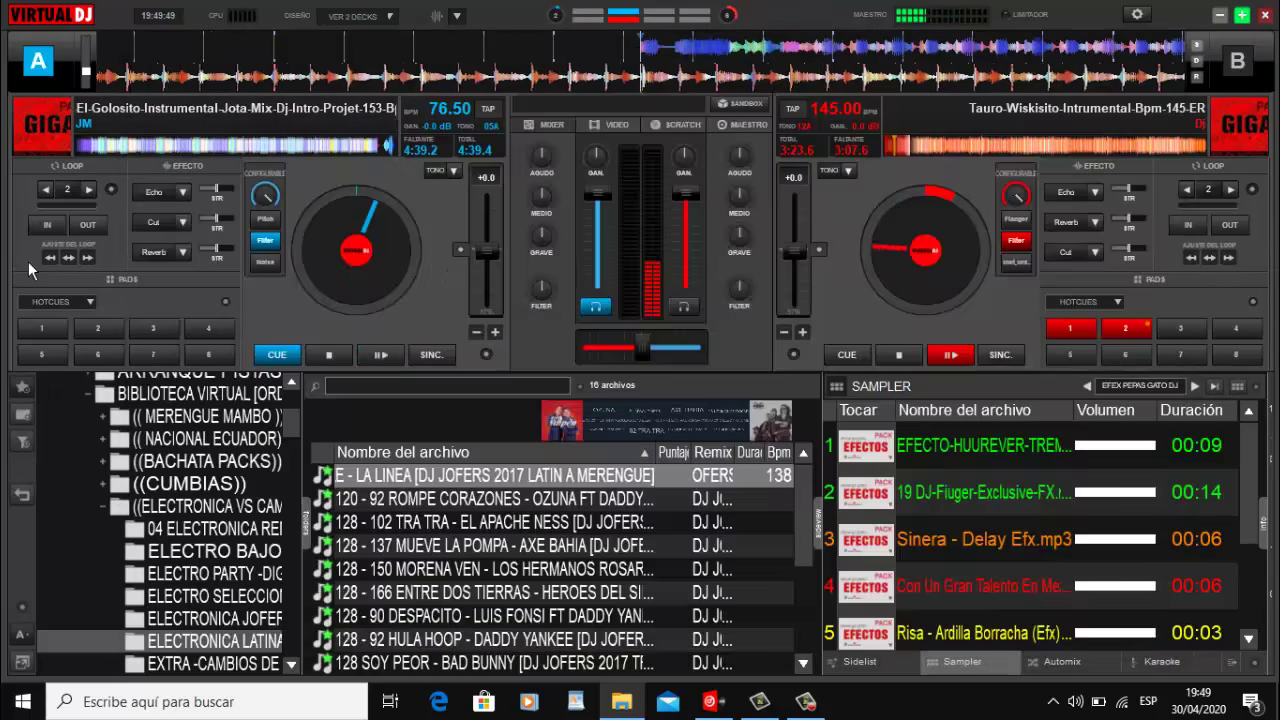
click(606, 313)
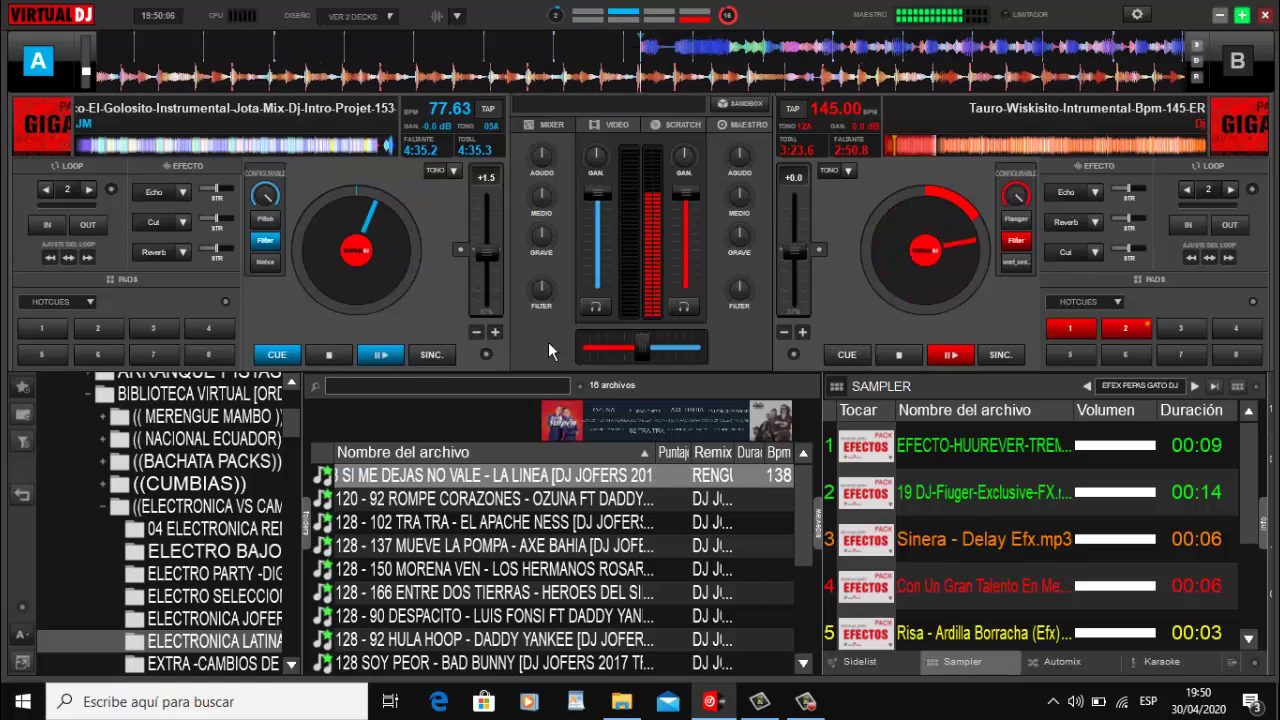
key(e)
key(space)
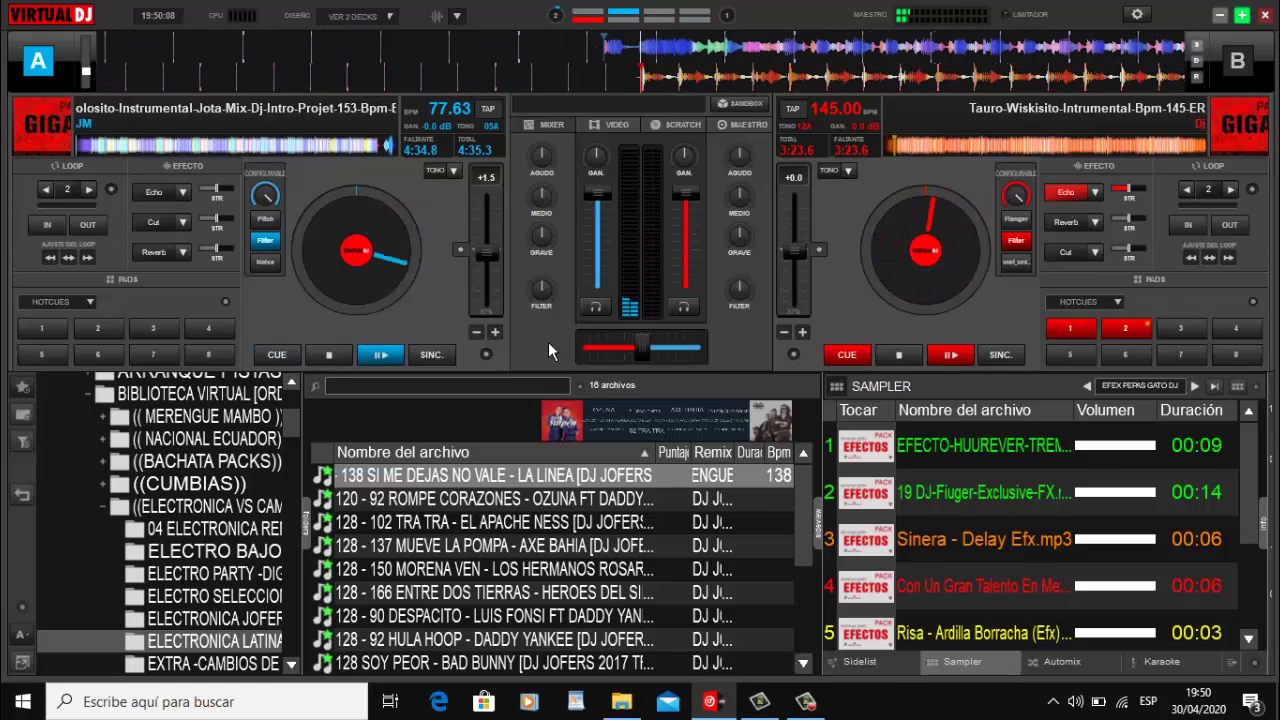
Load Juanita Burbano Popurry Intro Percapella from File Explorer onto deck B without headphone monitoring and transition to it with Echo on deck A
click(624, 698)
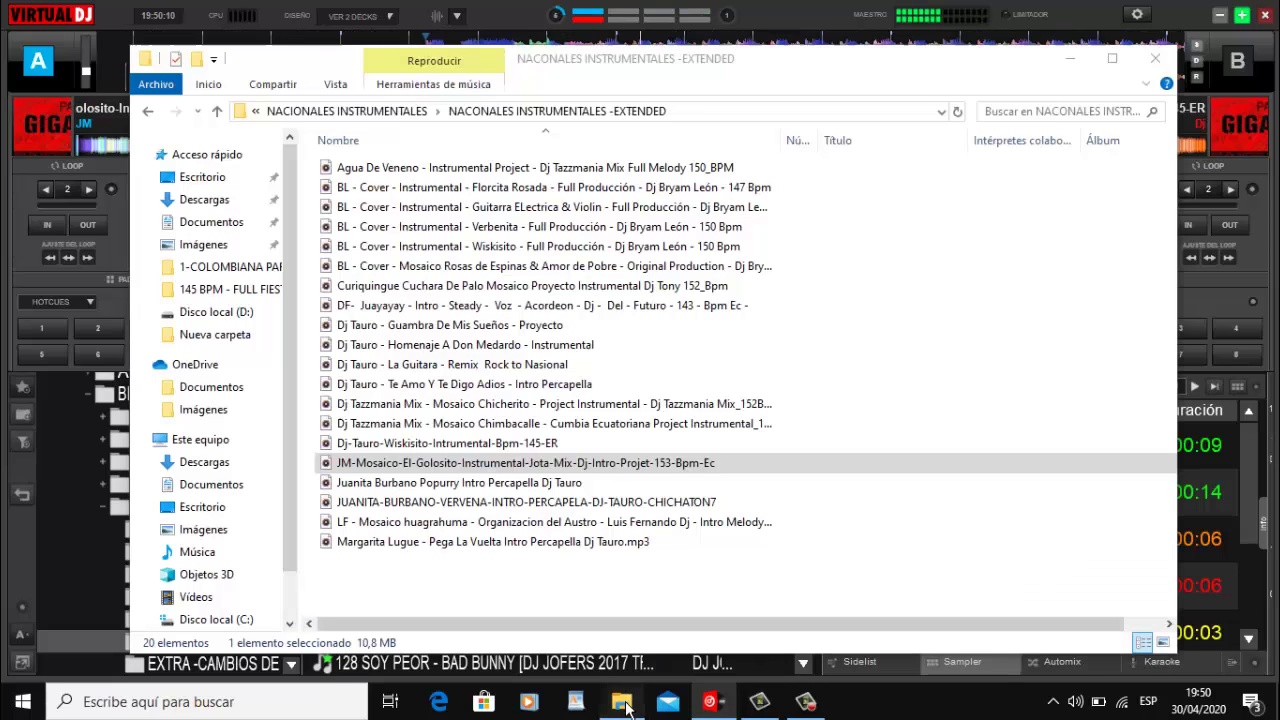
drag(458, 482, 1188, 142)
click(1070, 58)
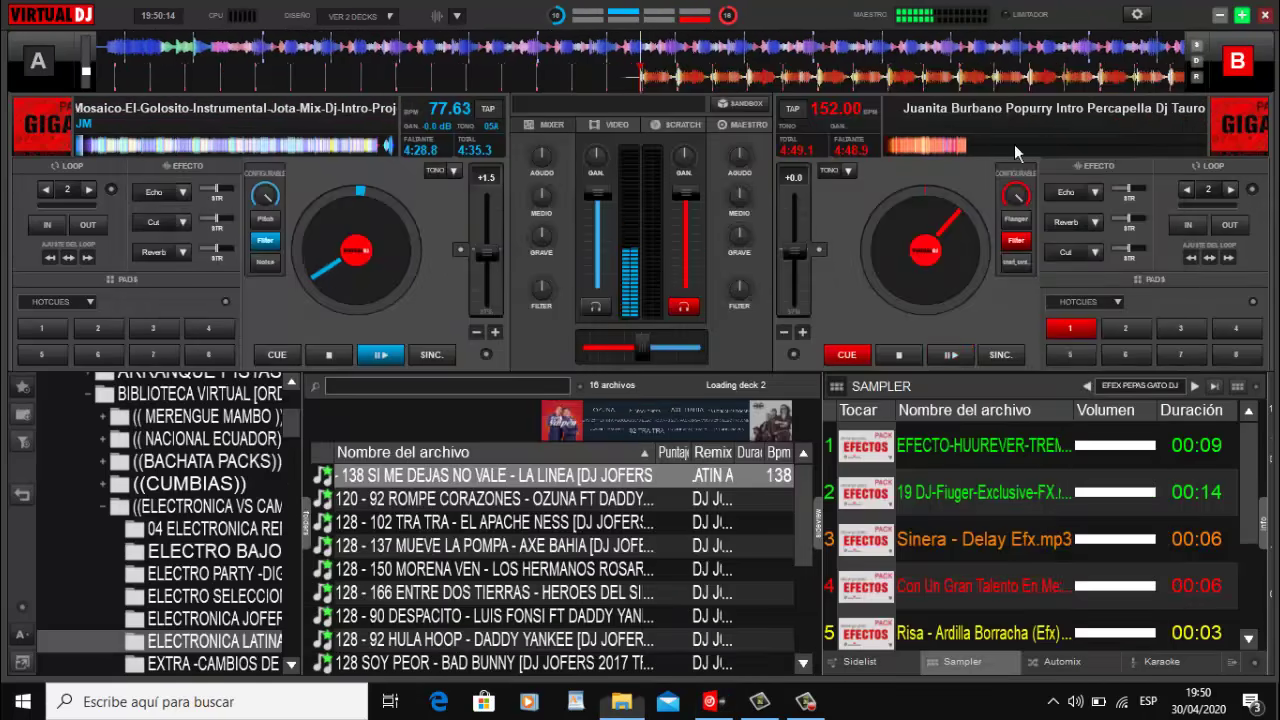
click(686, 309)
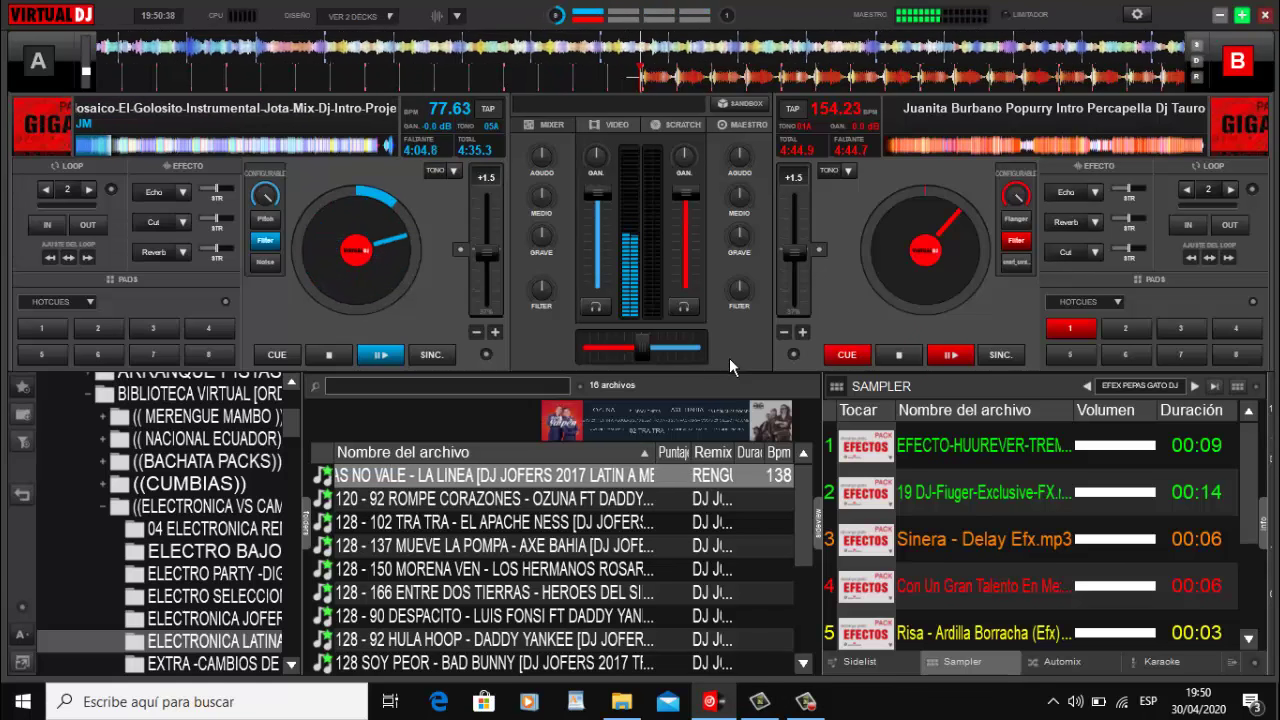
key(e)
key(space)
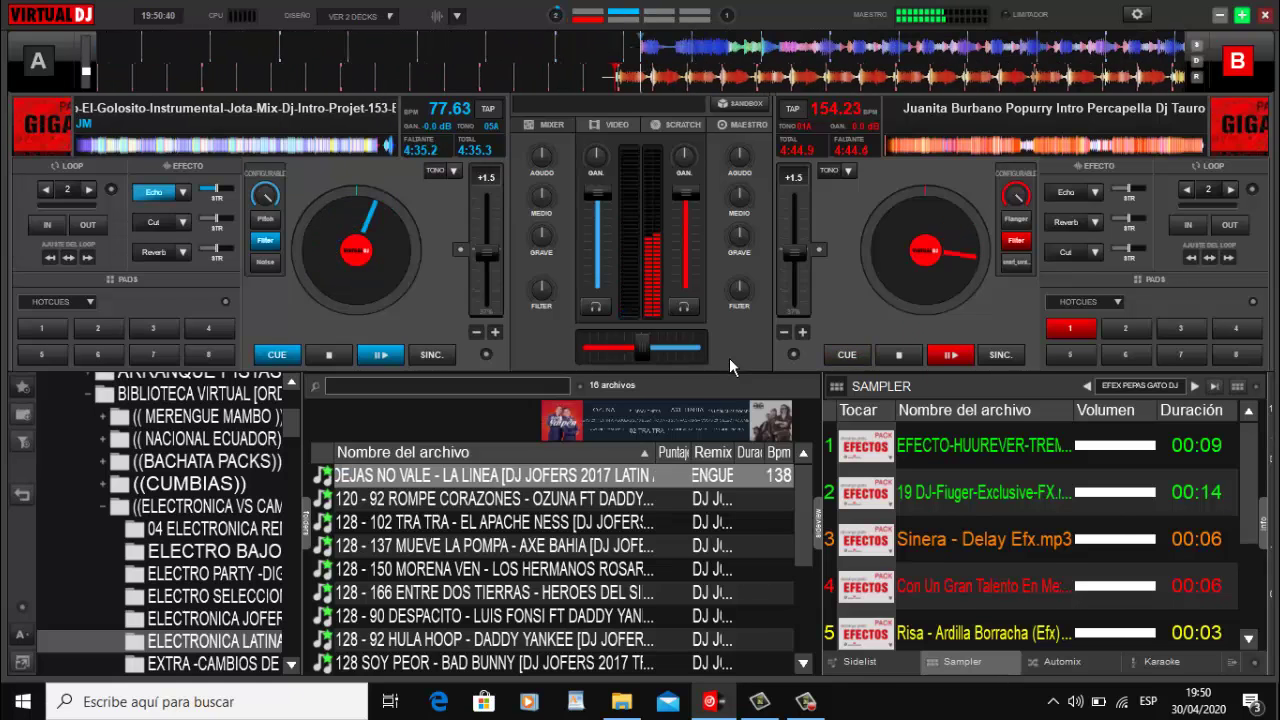
Load JUANITA-BURBANO-VERVENA-INTRO-PERCAPELA from File Explorer onto deck A without headphone monitoring and transition to it with Echo on deck B
click(622, 703)
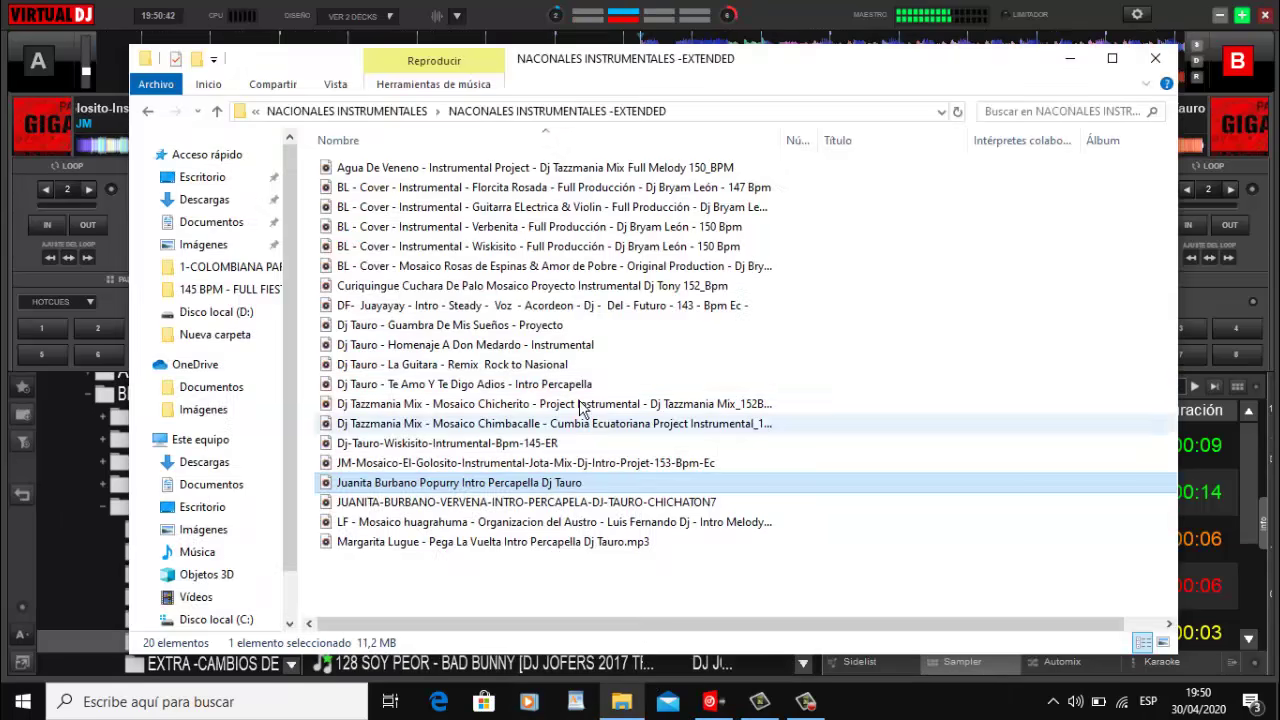
drag(420, 502, 87, 265)
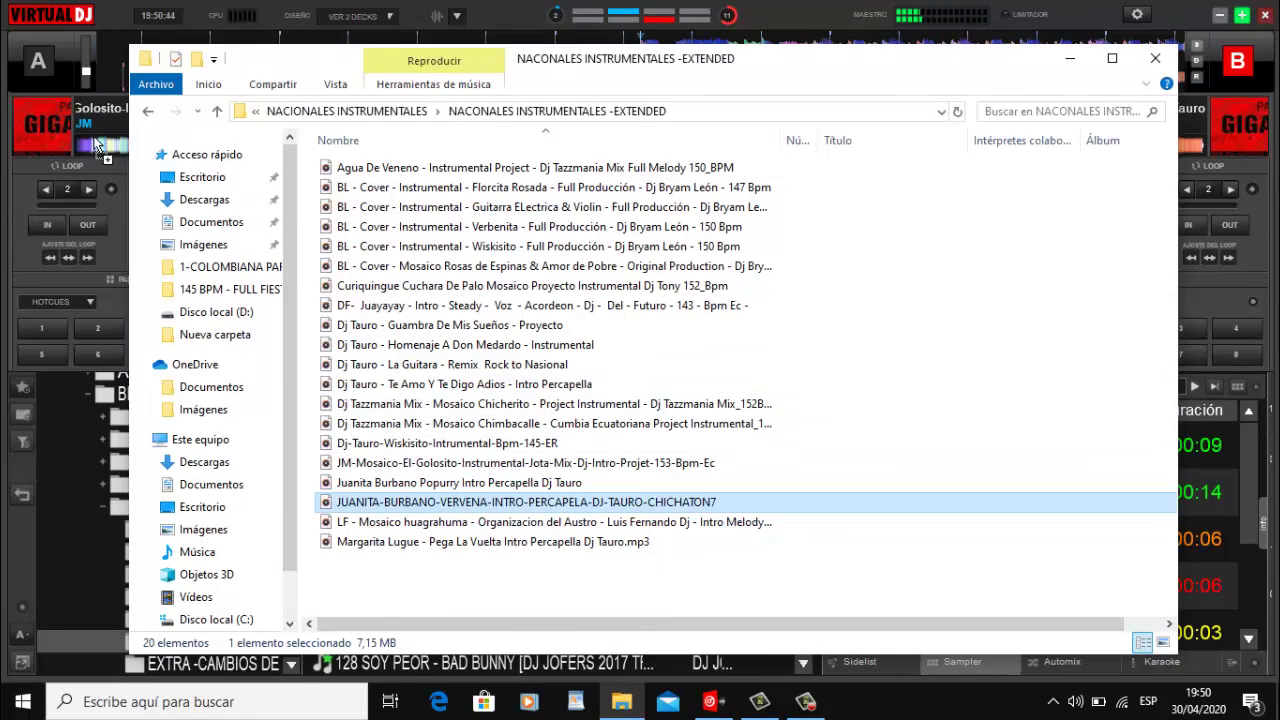
drag(97, 145, 96, 145)
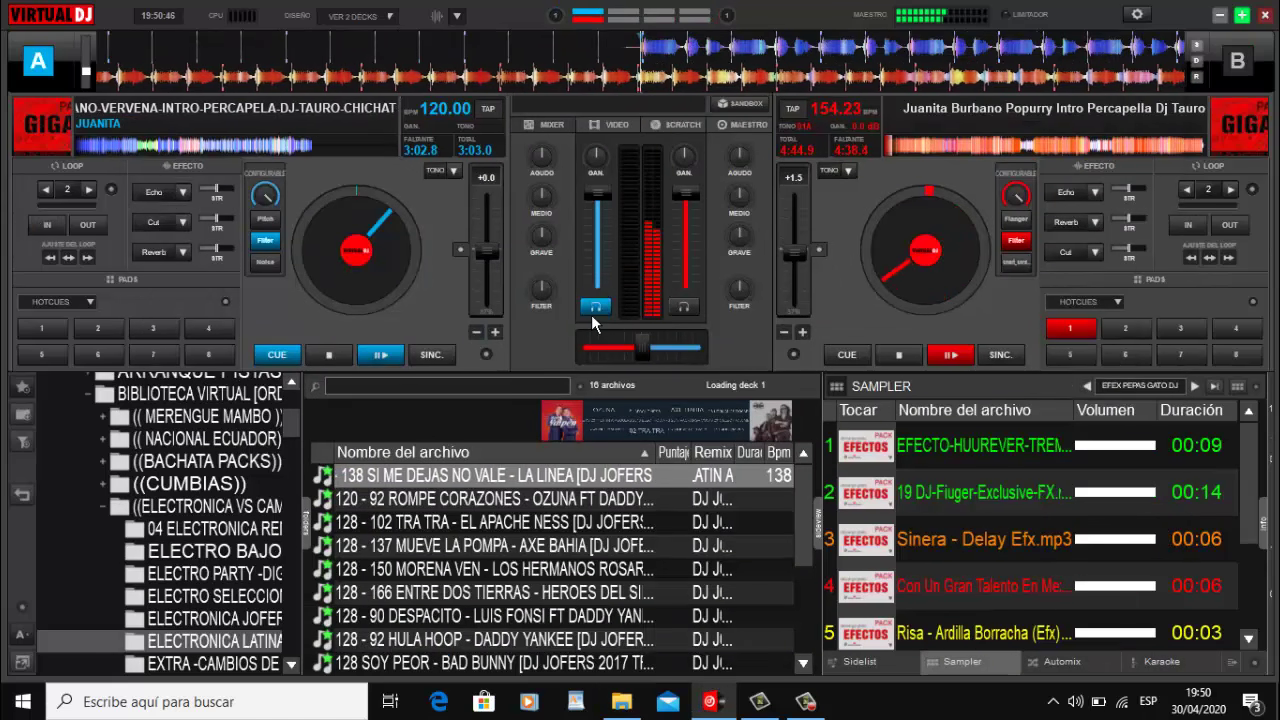
click(594, 307)
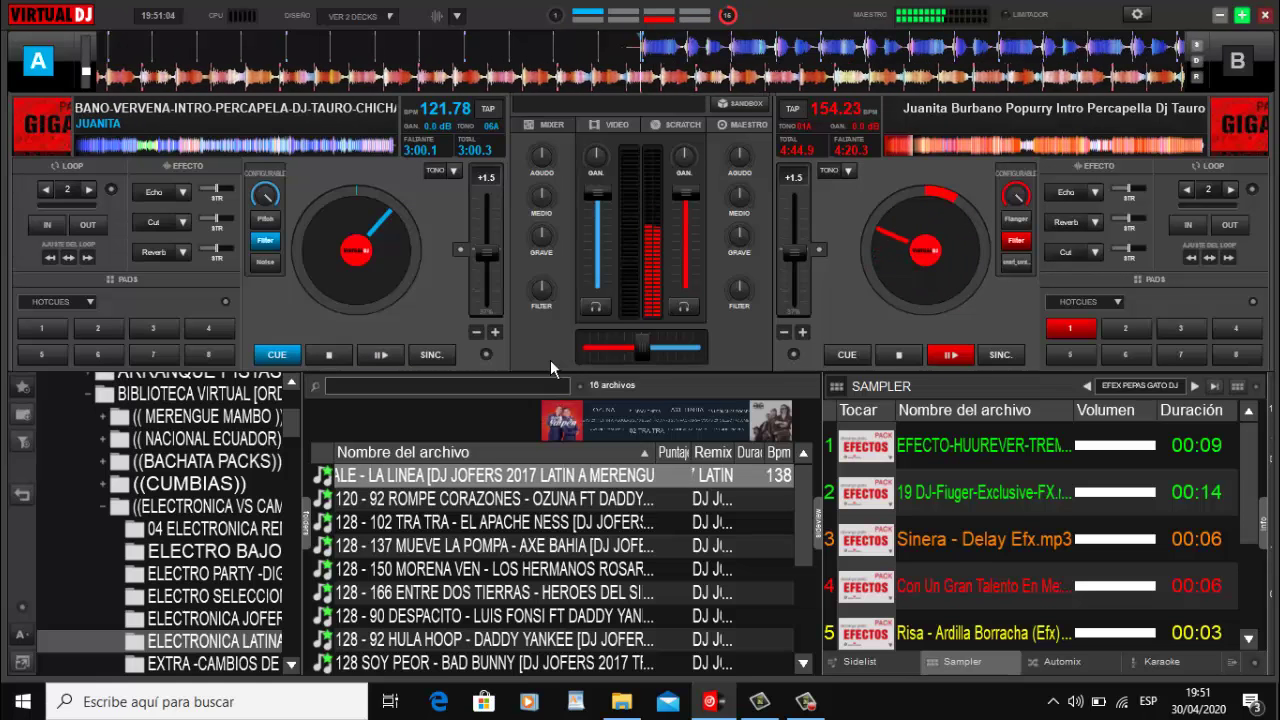
key(e)
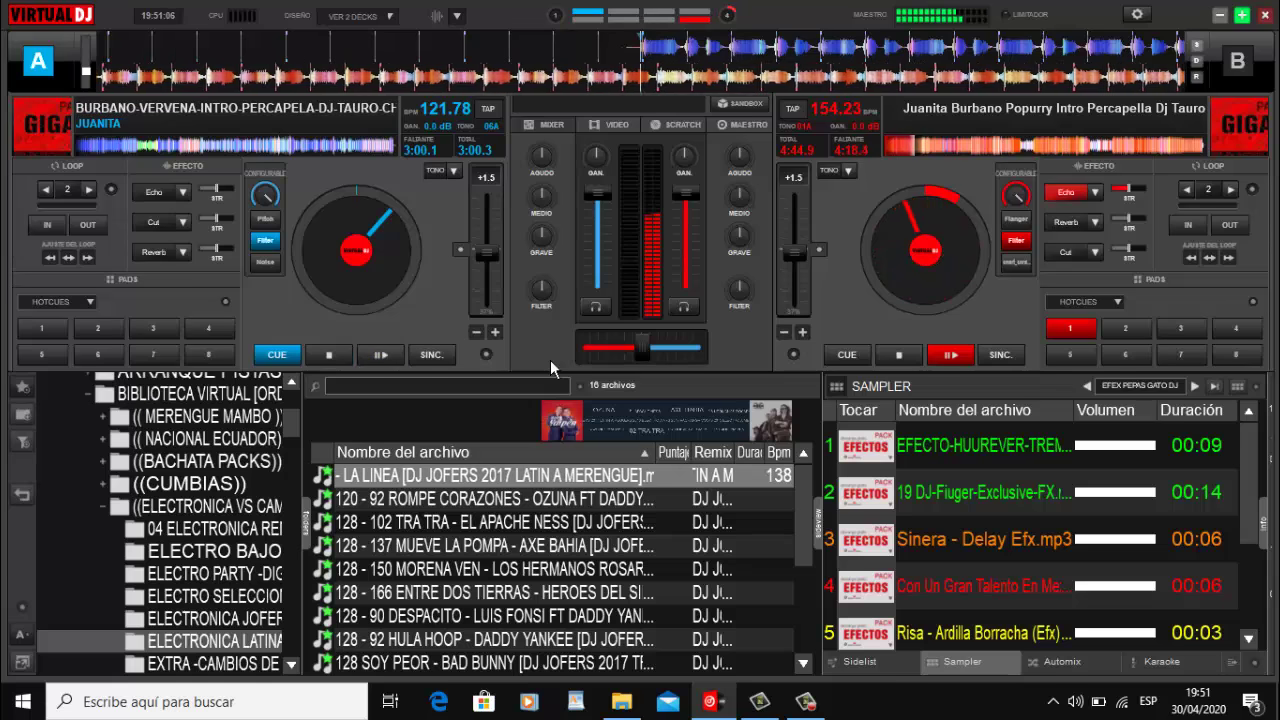
key(space)
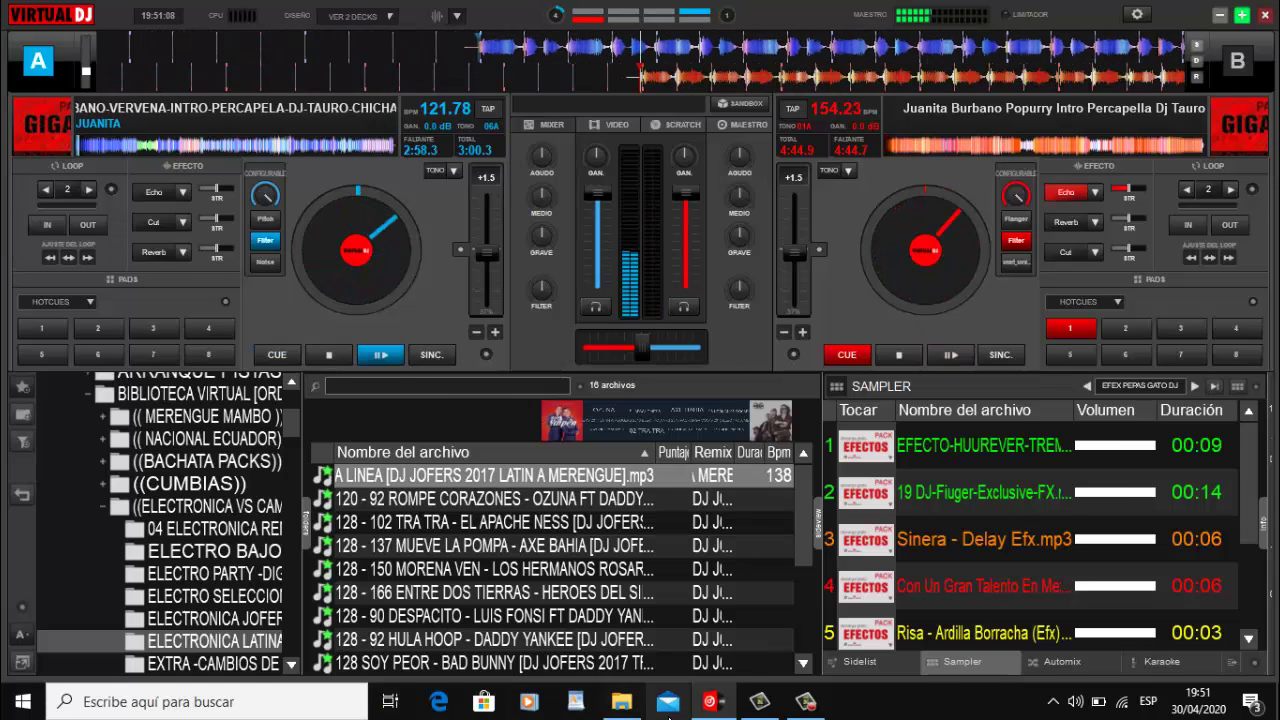
Load the LF Mosaico huagrahuma track from File Explorer onto deck B and transition to it with Echo on deck A
click(621, 701)
drag(423, 522, 1200, 132)
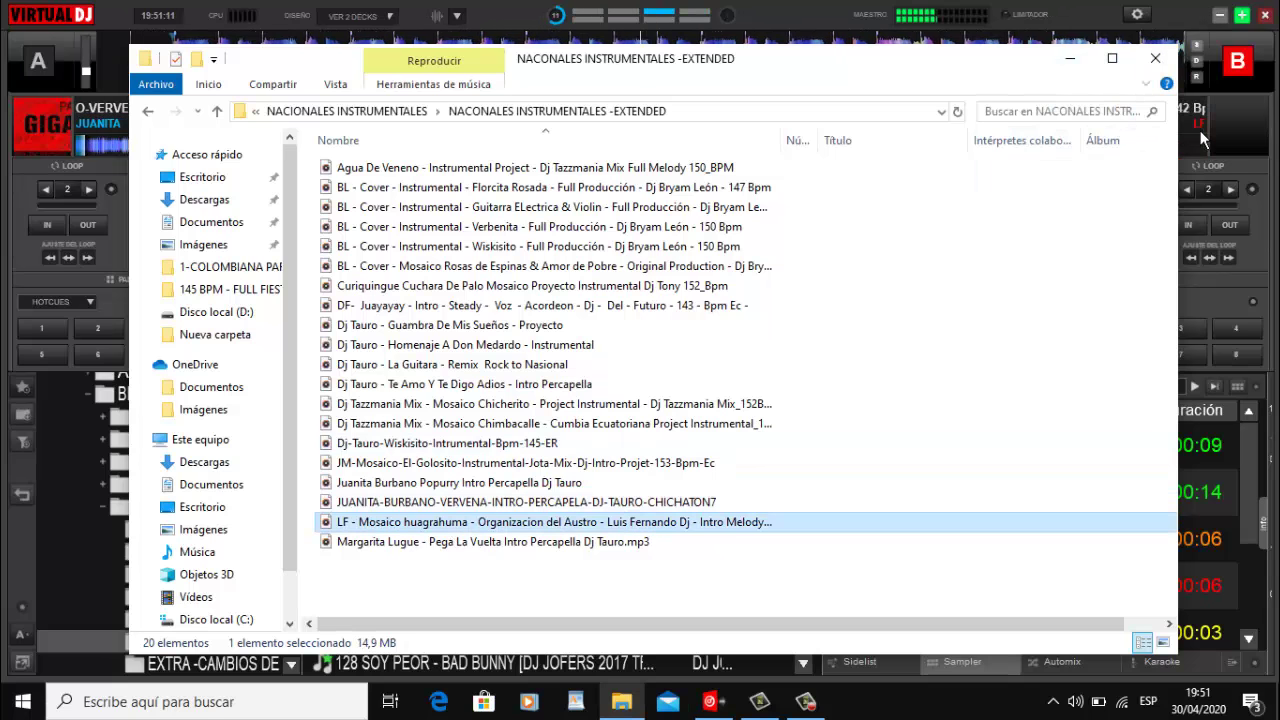
click(1086, 62)
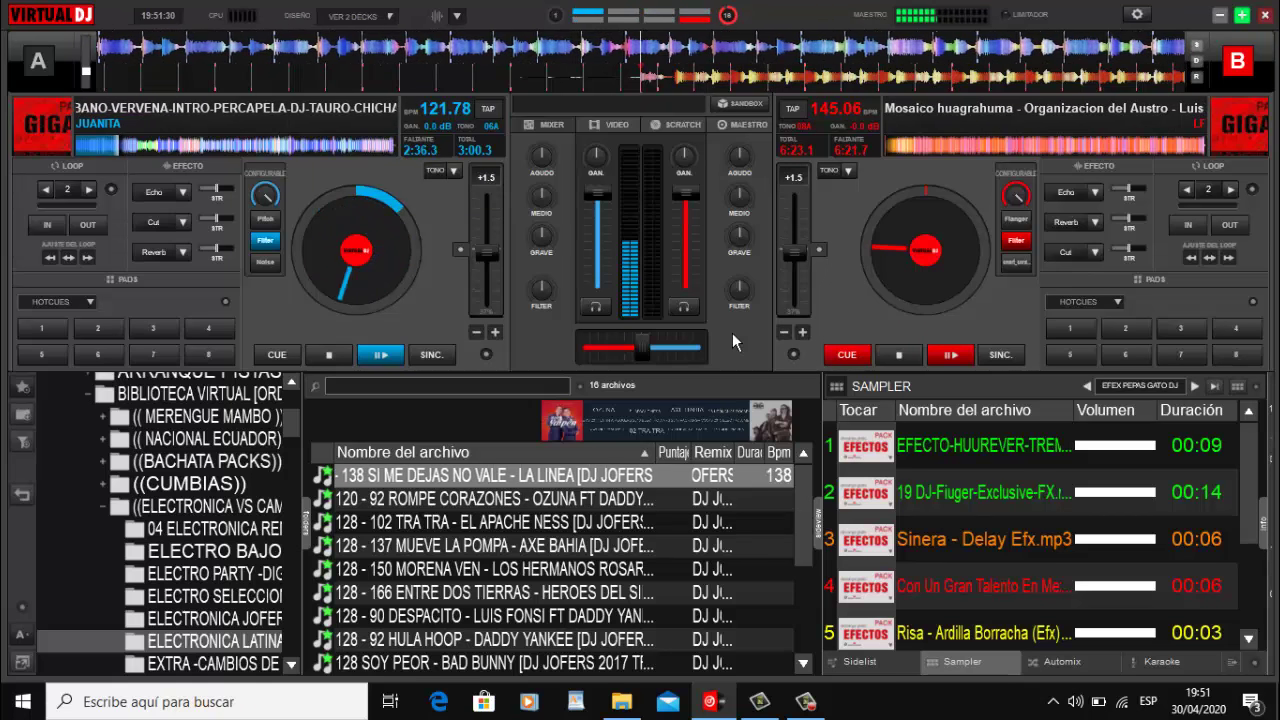
key(e)
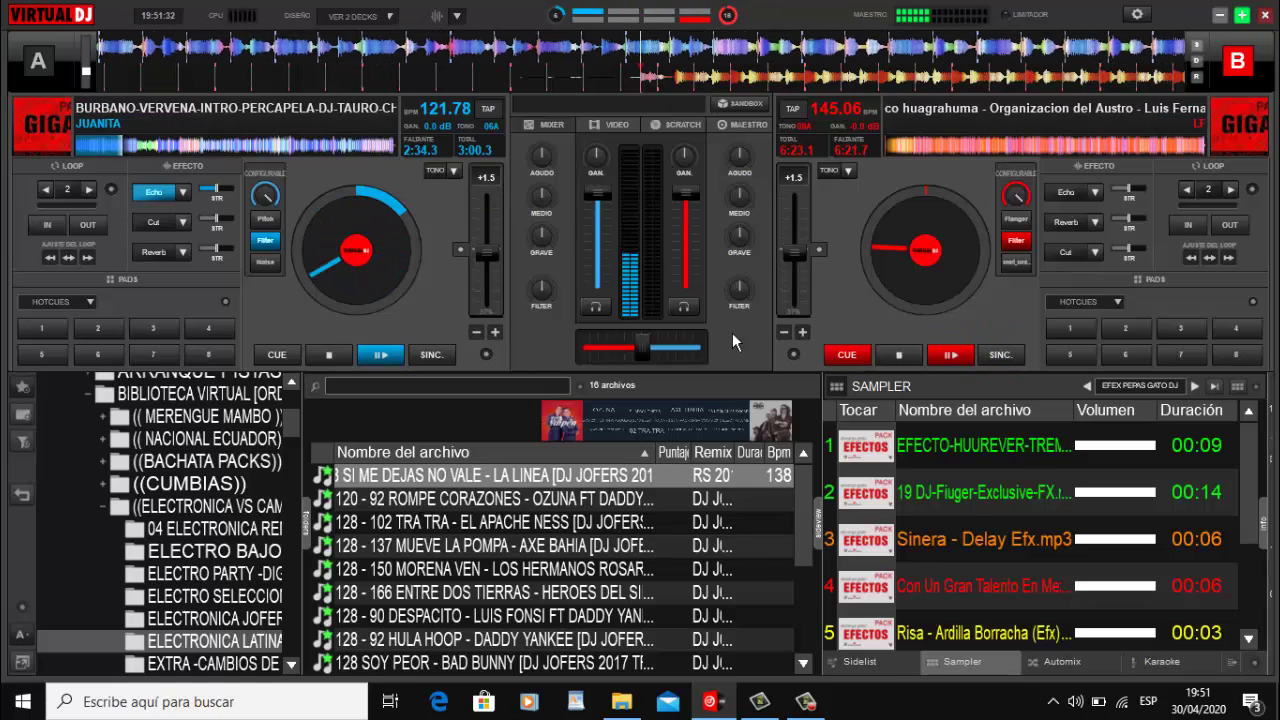
key(space)
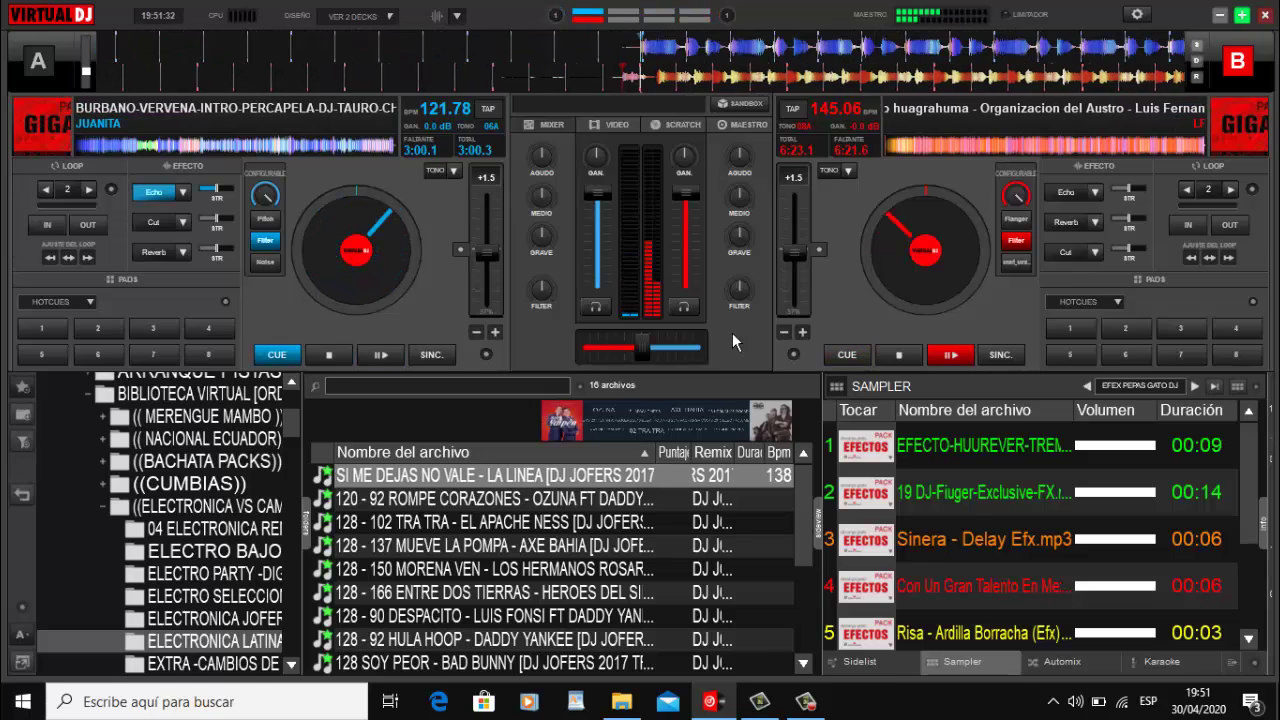
Load Margarita Lugue - Pega La Vuelta from File Explorer onto deck A without headphone monitoring and transition to it with Echo on deck B
click(620, 705)
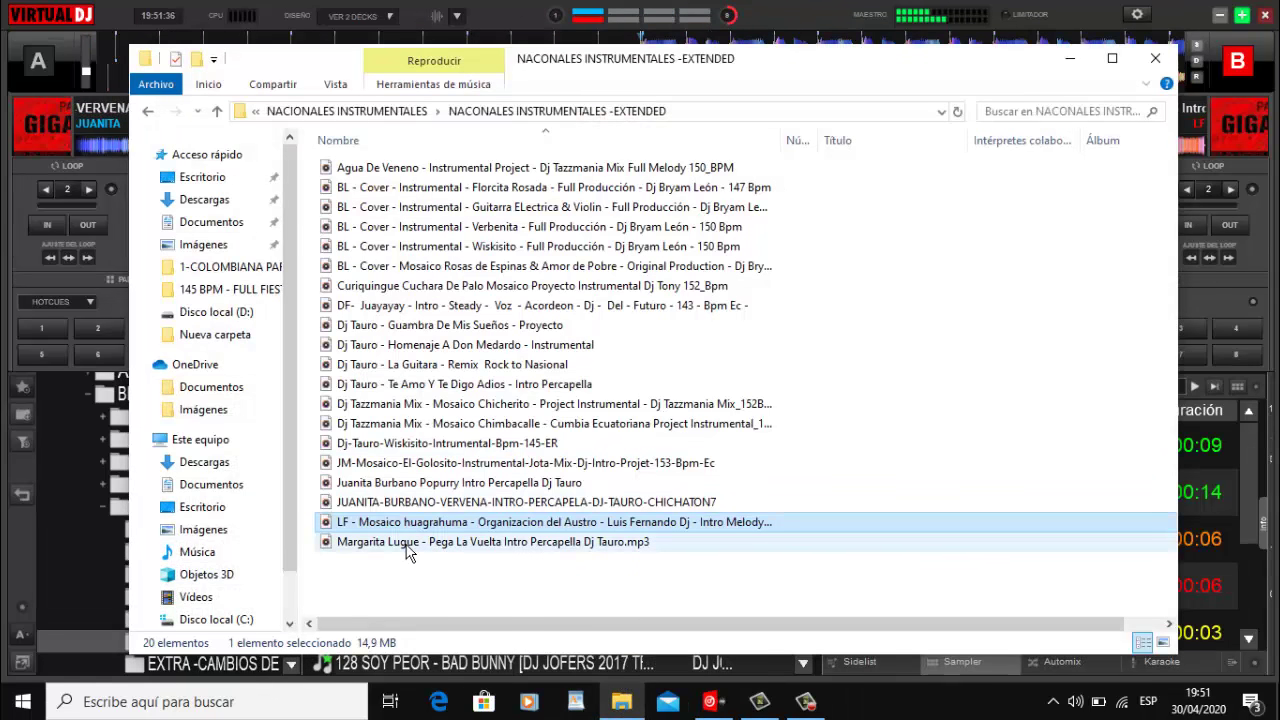
drag(405, 550, 43, 228)
drag(77, 123, 77, 123)
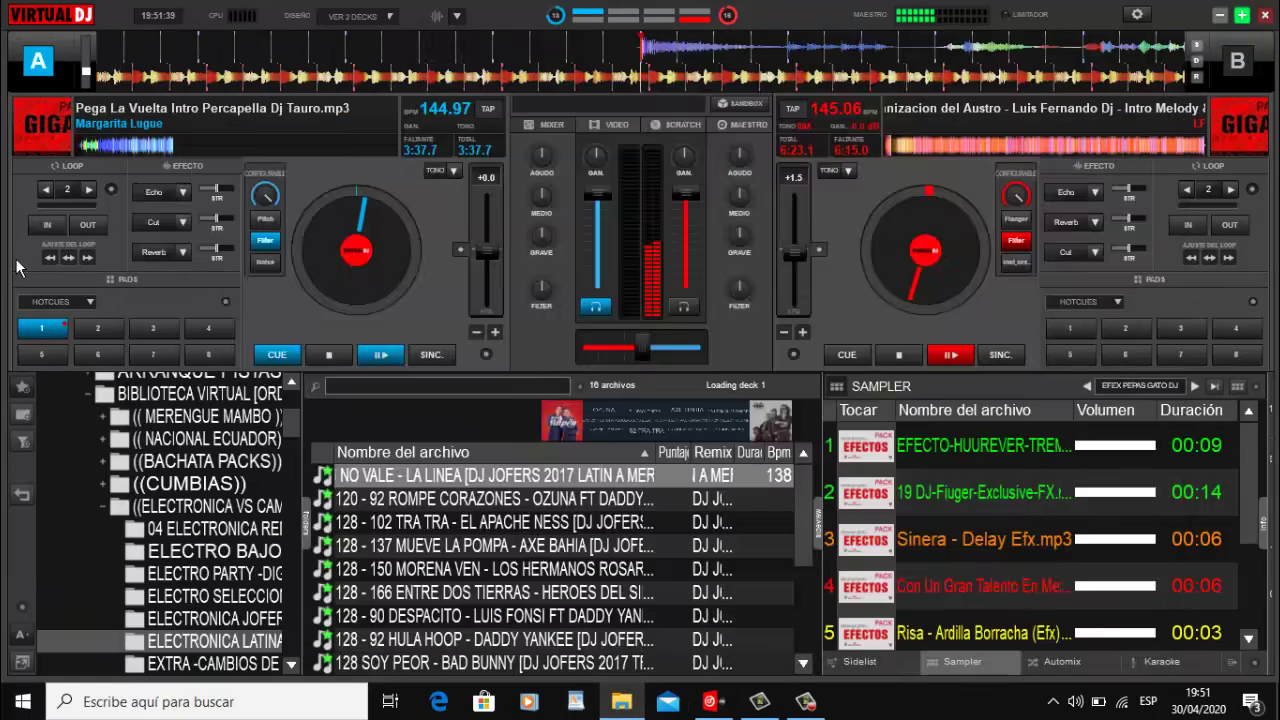
click(15, 258)
click(599, 307)
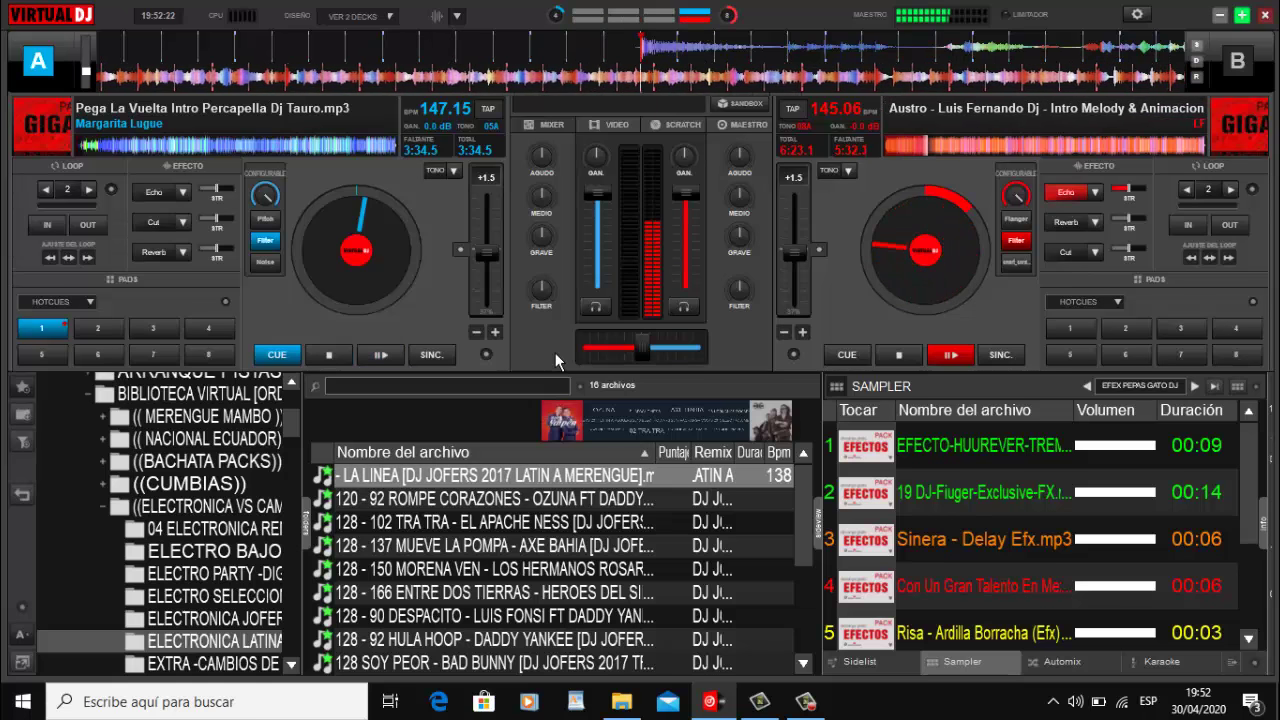
key(space)
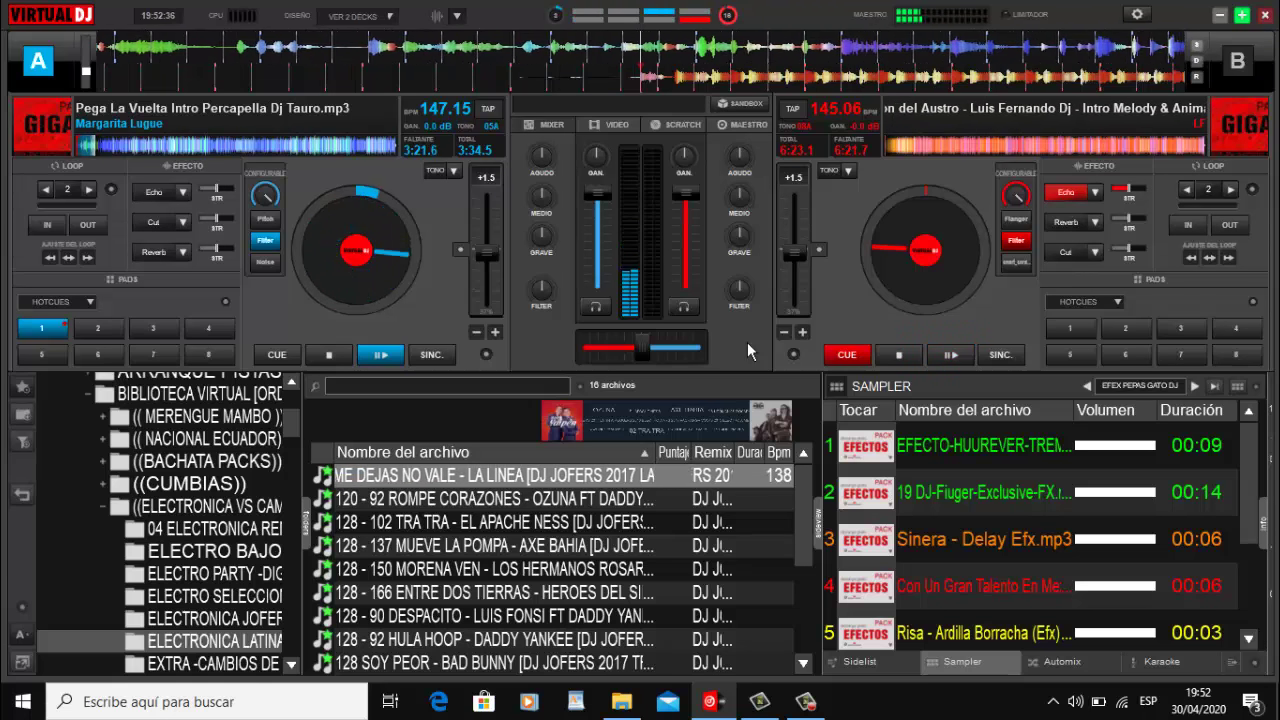
Turn on Echo on deck A for a transition back to the Mosaico huagrahuma track on deck B
key(e)
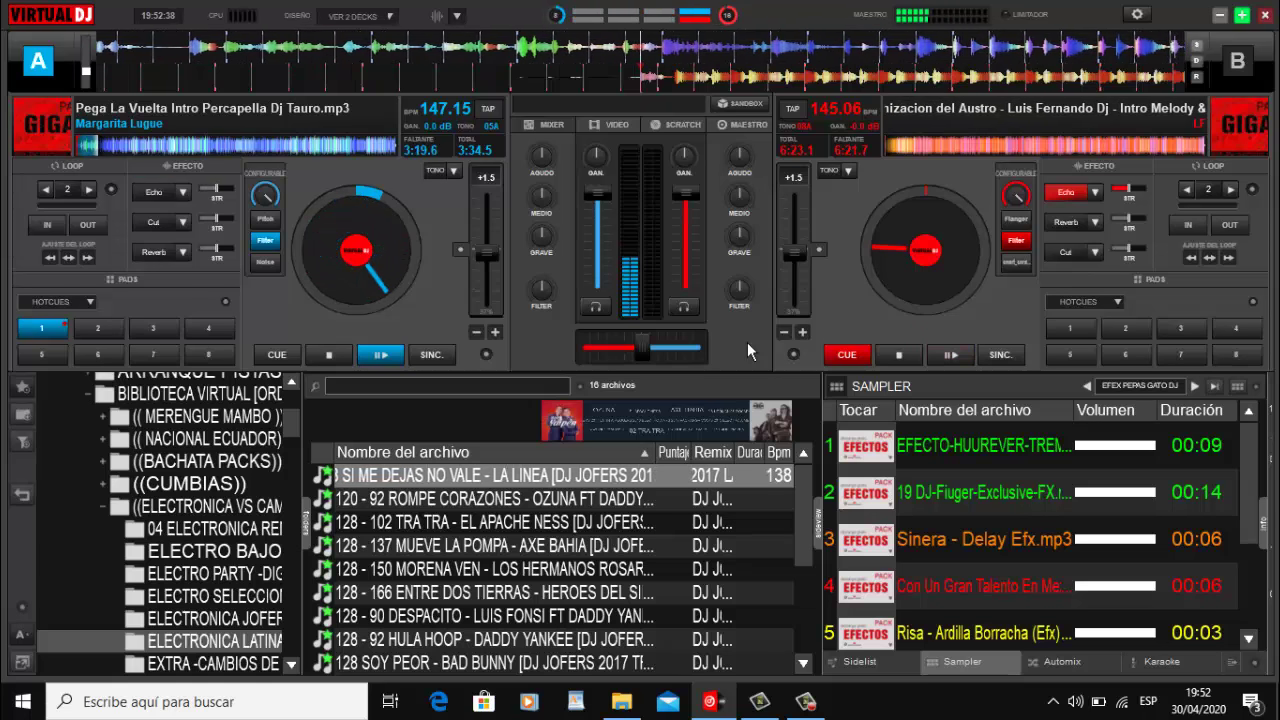
key(e)
key(e)
key(e)
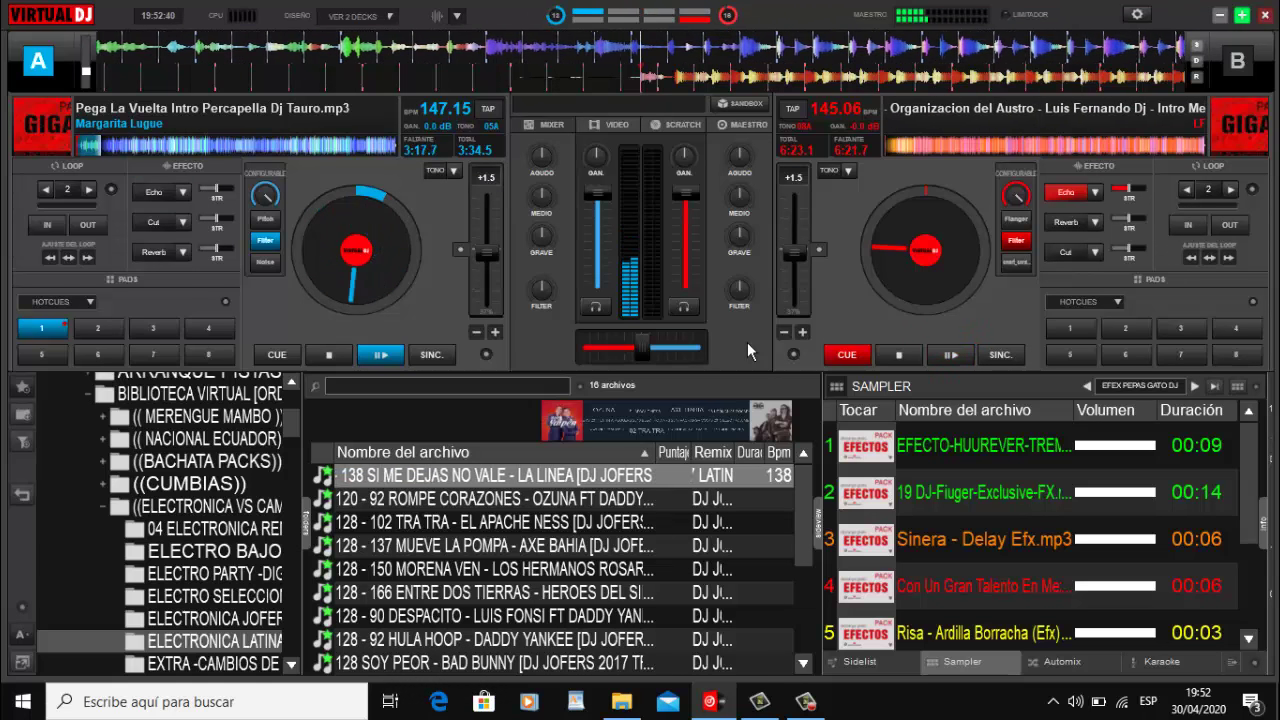
key(e)
key(e)
key(e)
key(e)
key(e)
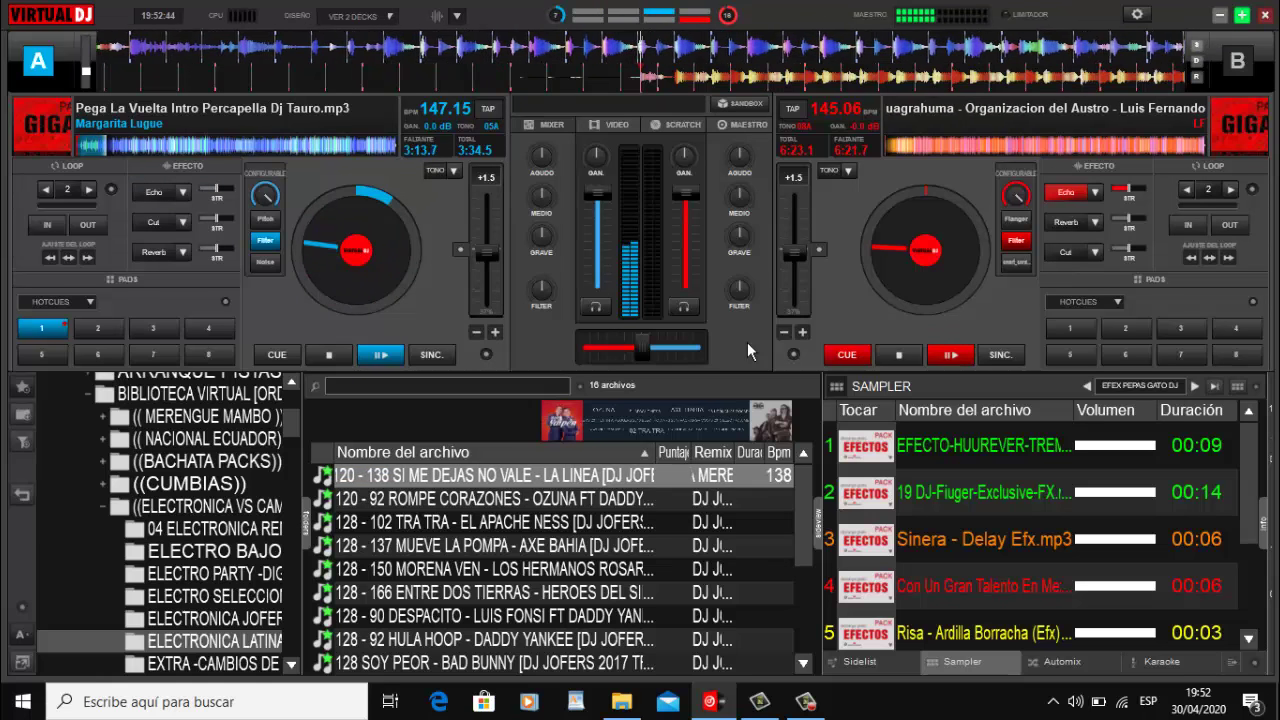
key(e)
key(e)
key(e)
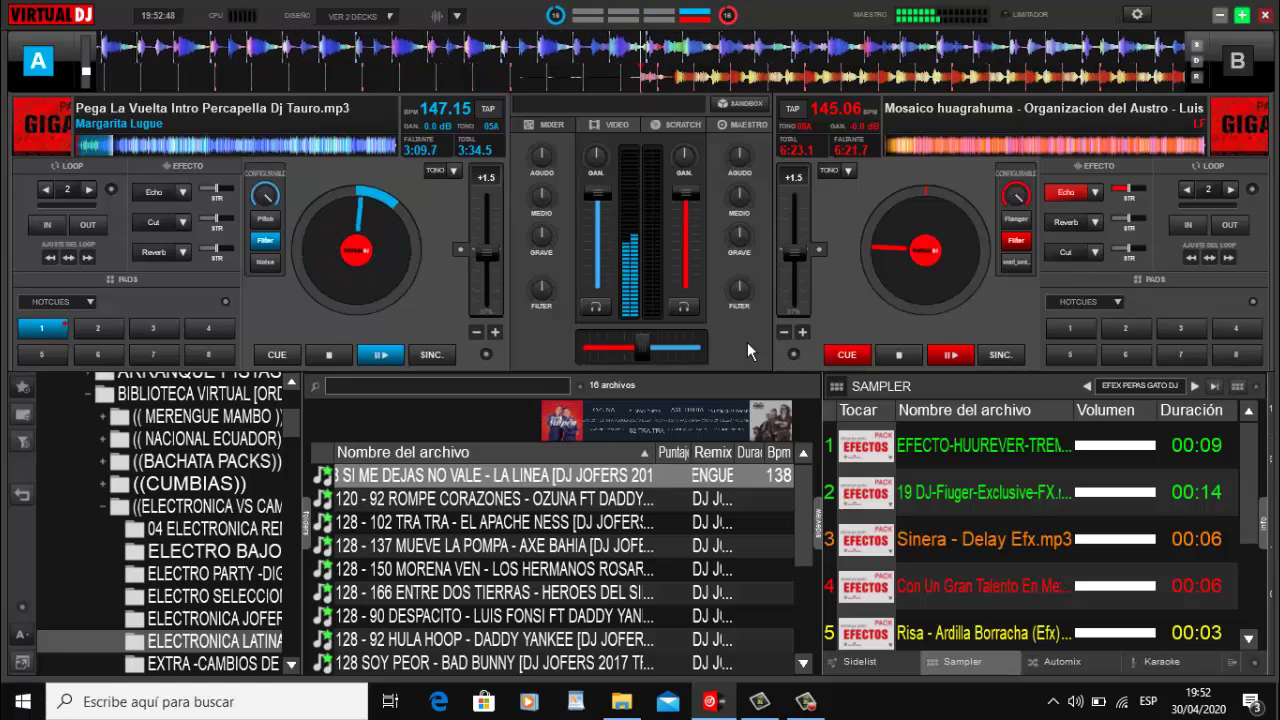
key(e)
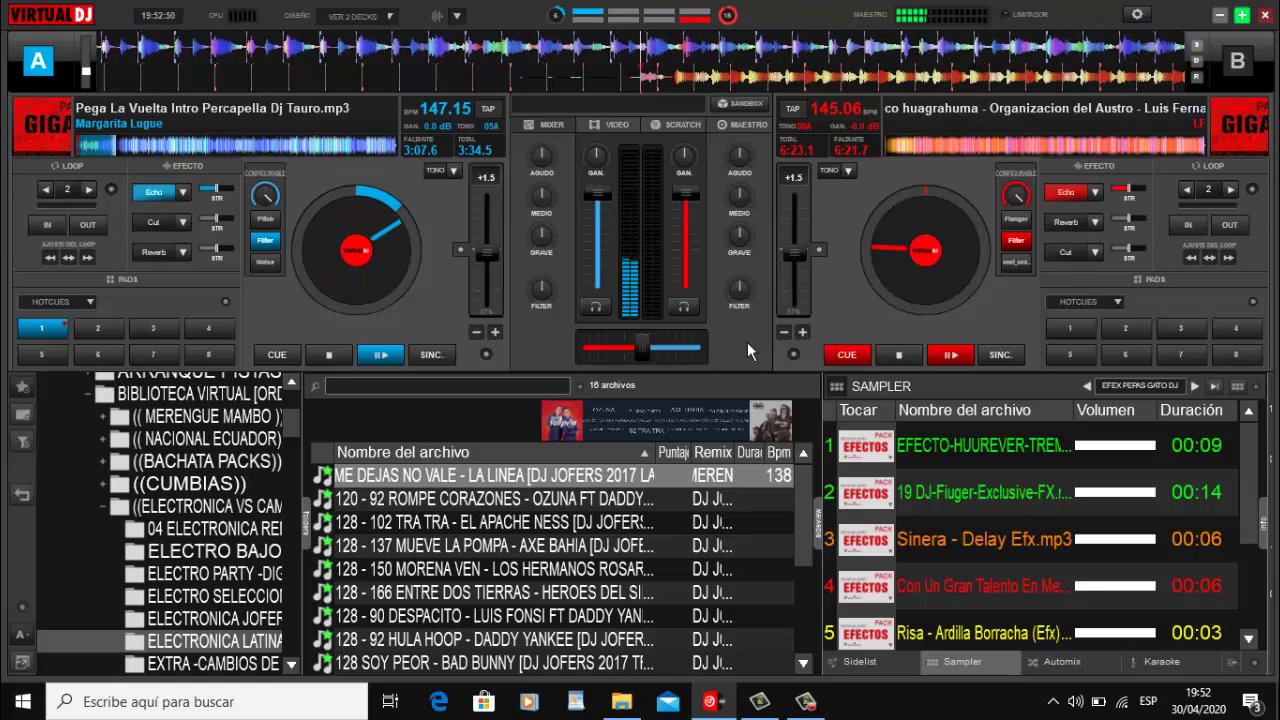